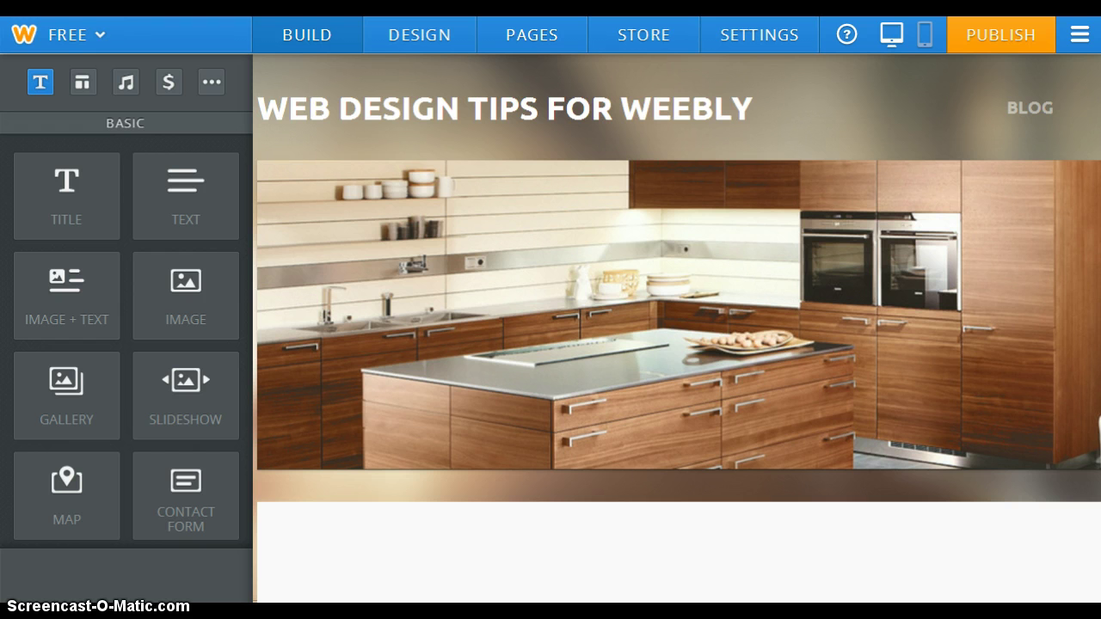
# Add a Contact Form below the kitchen image and review its Name, Email, Comment and Submit
pyautogui.moveTo(90, 48); pyautogui.dragTo(371, 155)
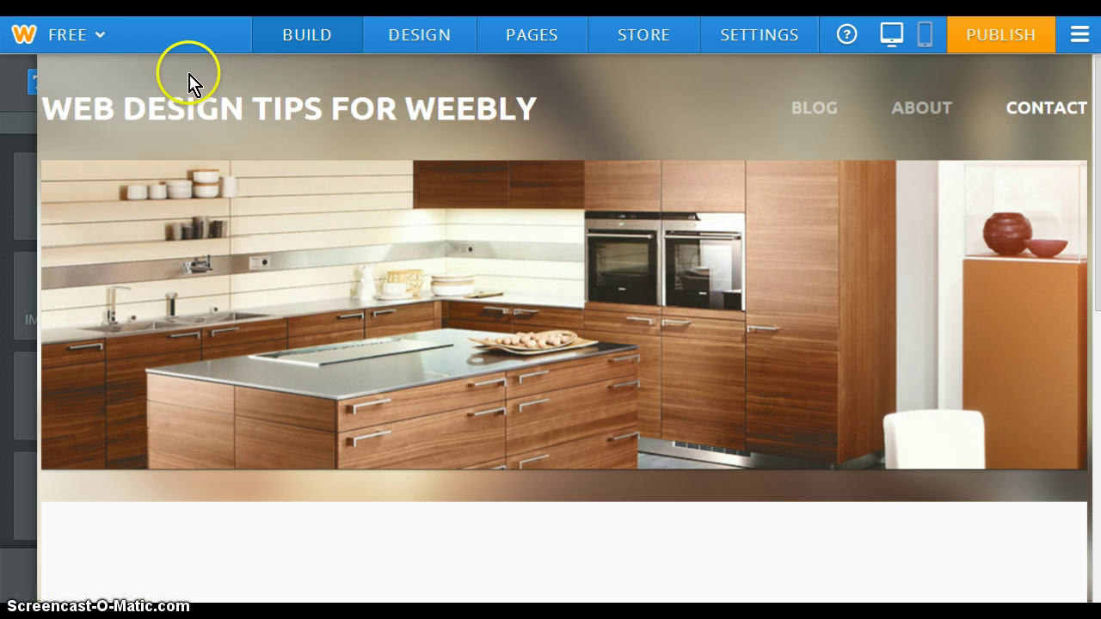
pyautogui.click(34, 84)
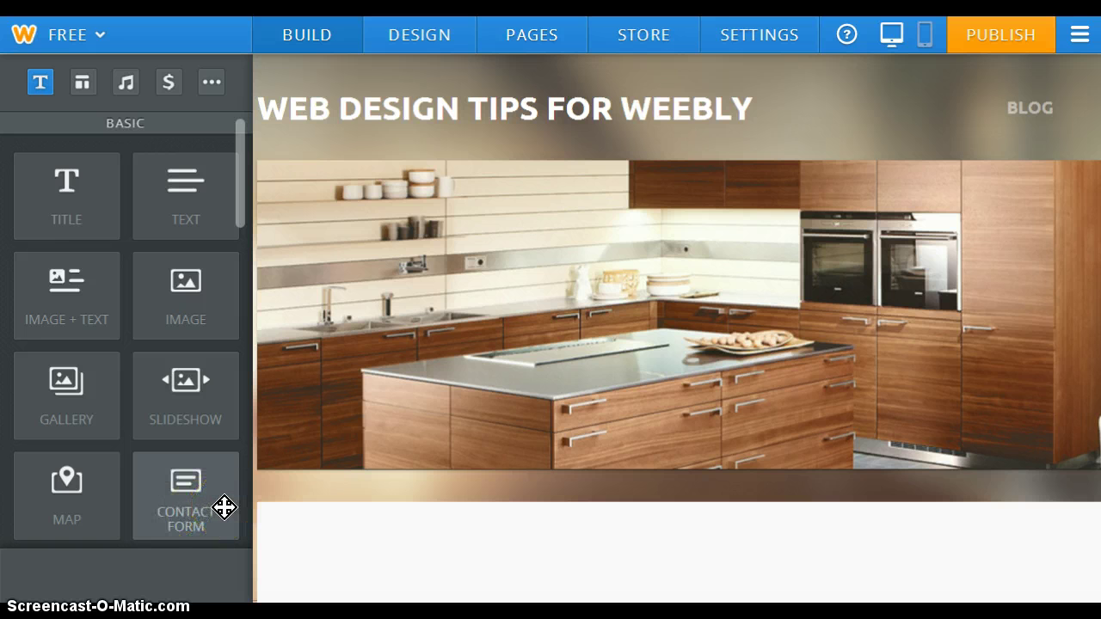
pyautogui.moveTo(224, 507); pyautogui.dragTo(489, 244)
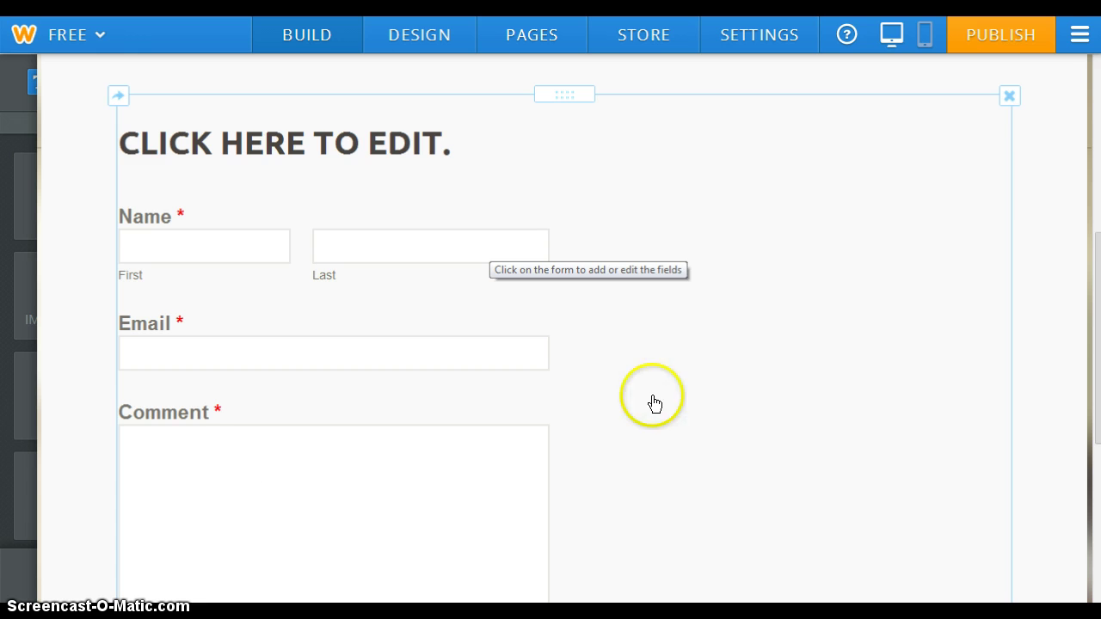
pyautogui.scroll(-3, 855, 362)
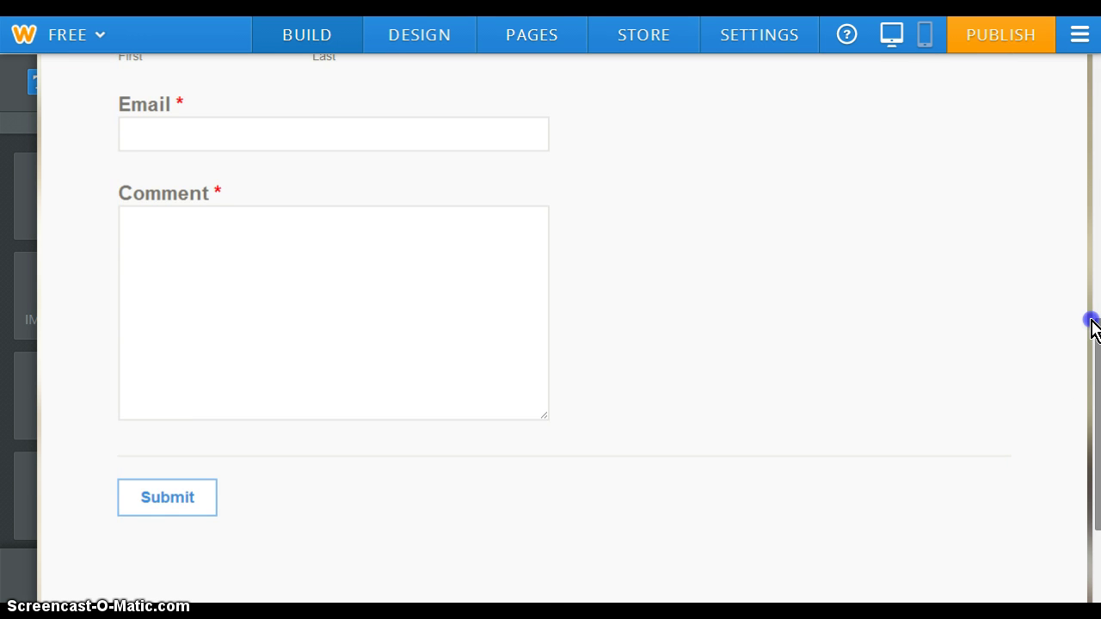
pyautogui.scroll(5, 1091, 318)
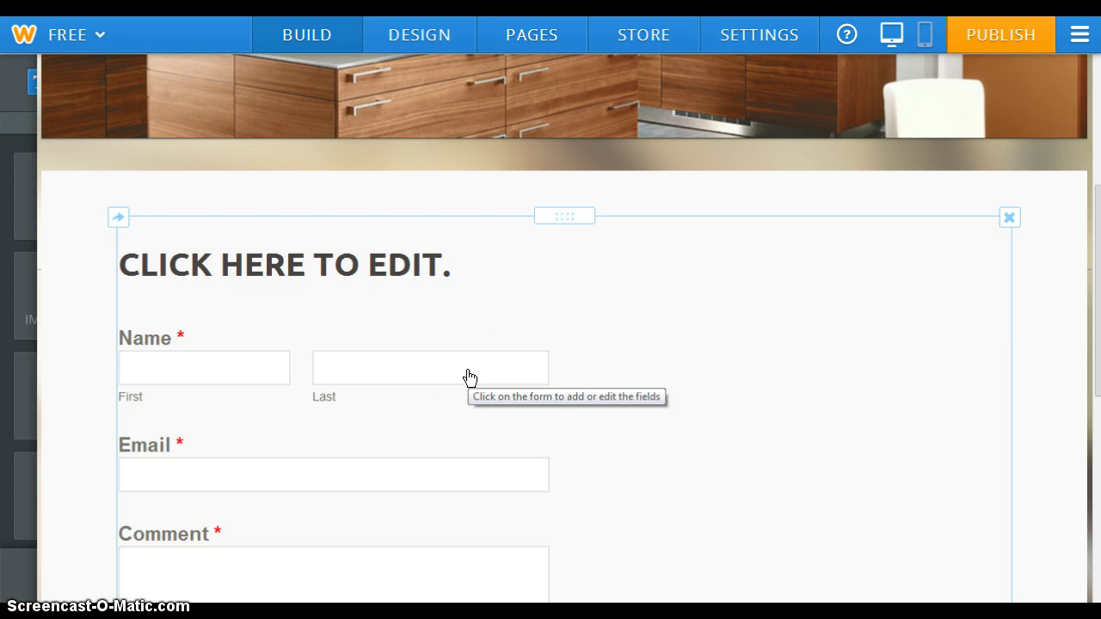
# Replace the form's placeholder heading with 'HEADING FOR CONTACT FORM'
pyautogui.click(301, 258)
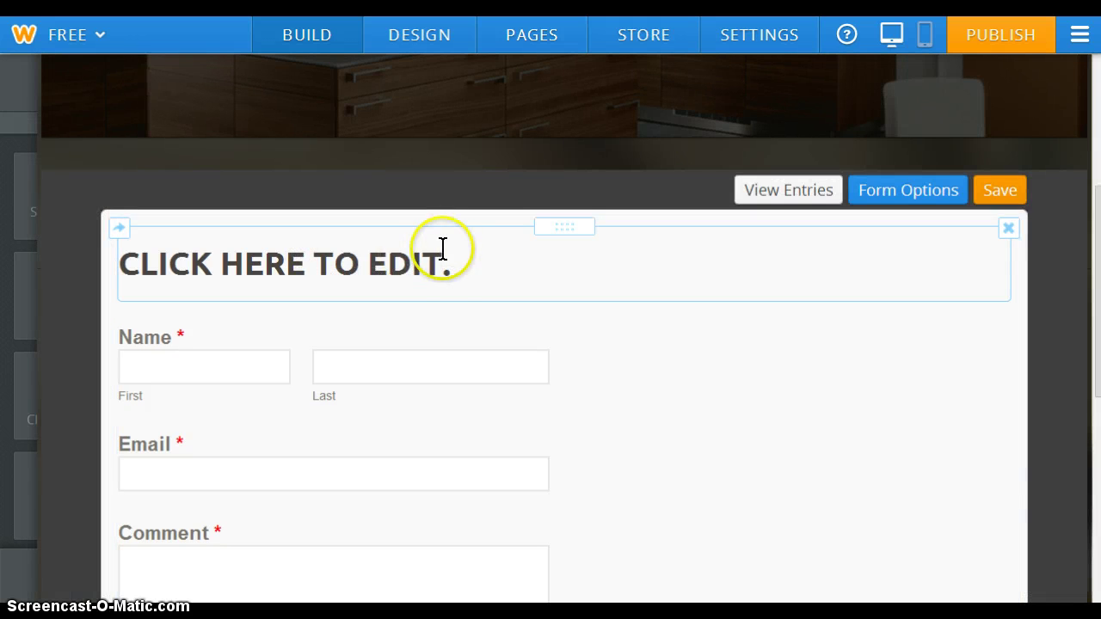
pyautogui.click(413, 262)
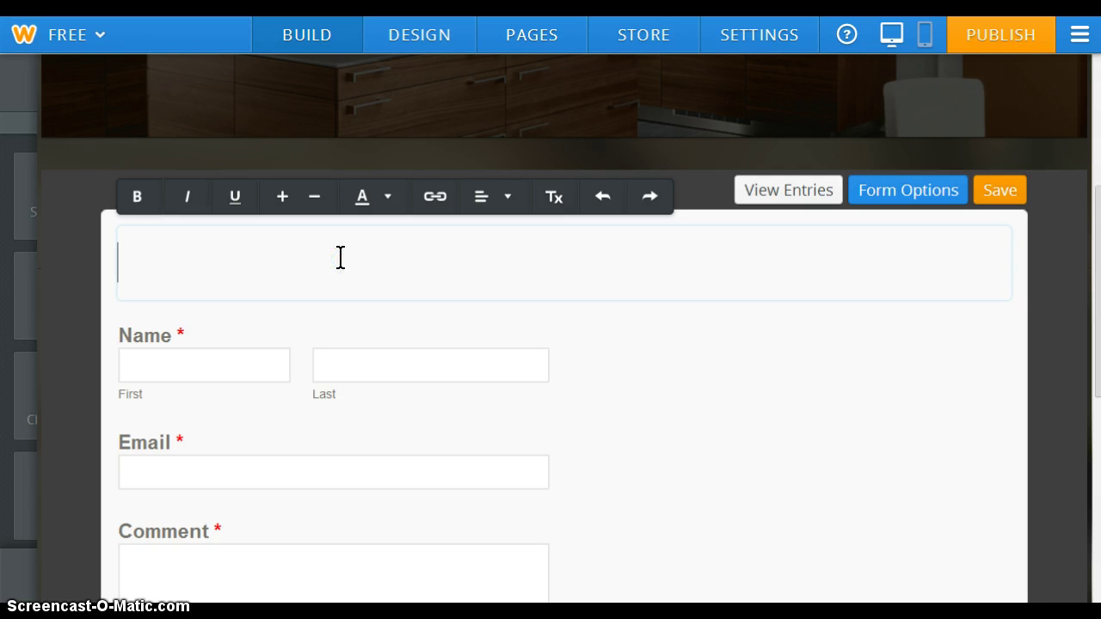
pyautogui.write('HEADING')
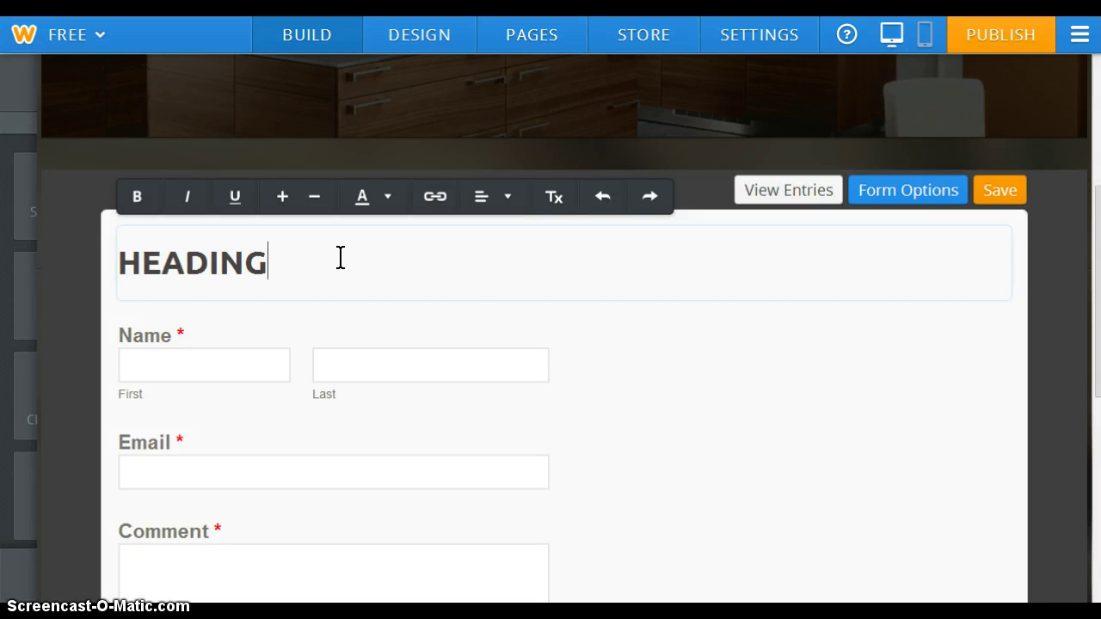
pyautogui.write(' FOR CONTA')
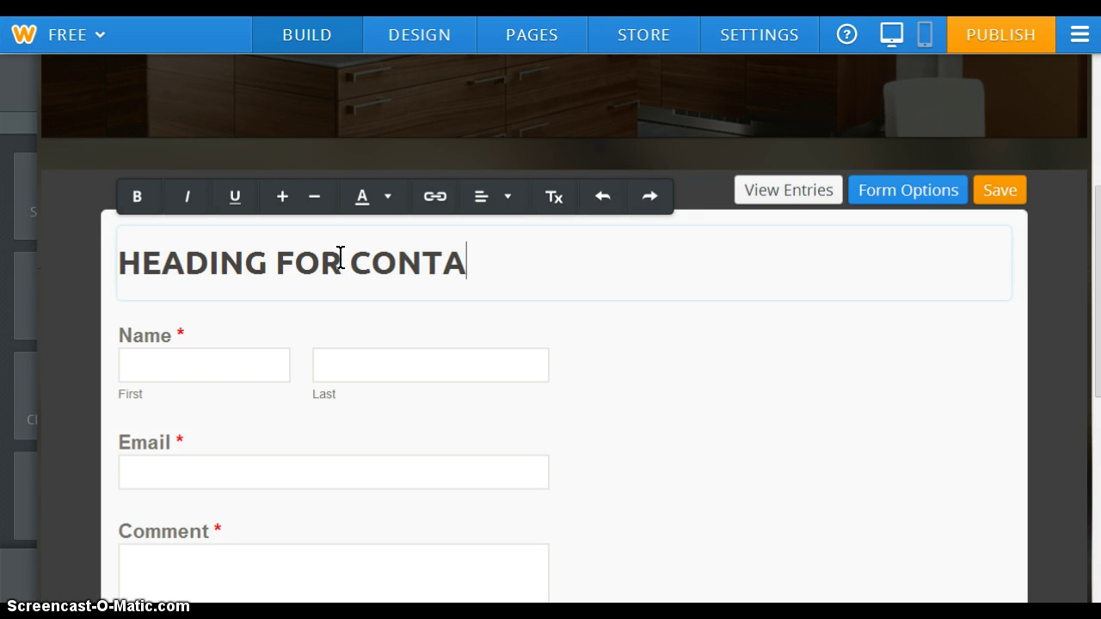
pyautogui.write('CT FORM')
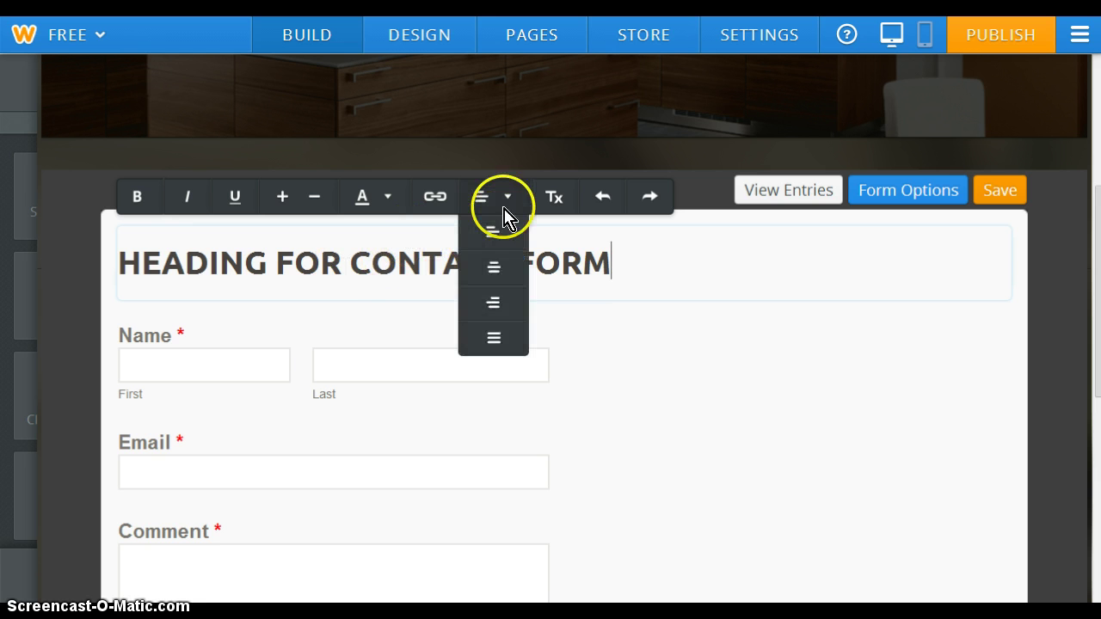
# Try centre and right alignment, return the heading to left, then test Remove Formatting, Undo and Redo
pyautogui.moveTo(490, 206)
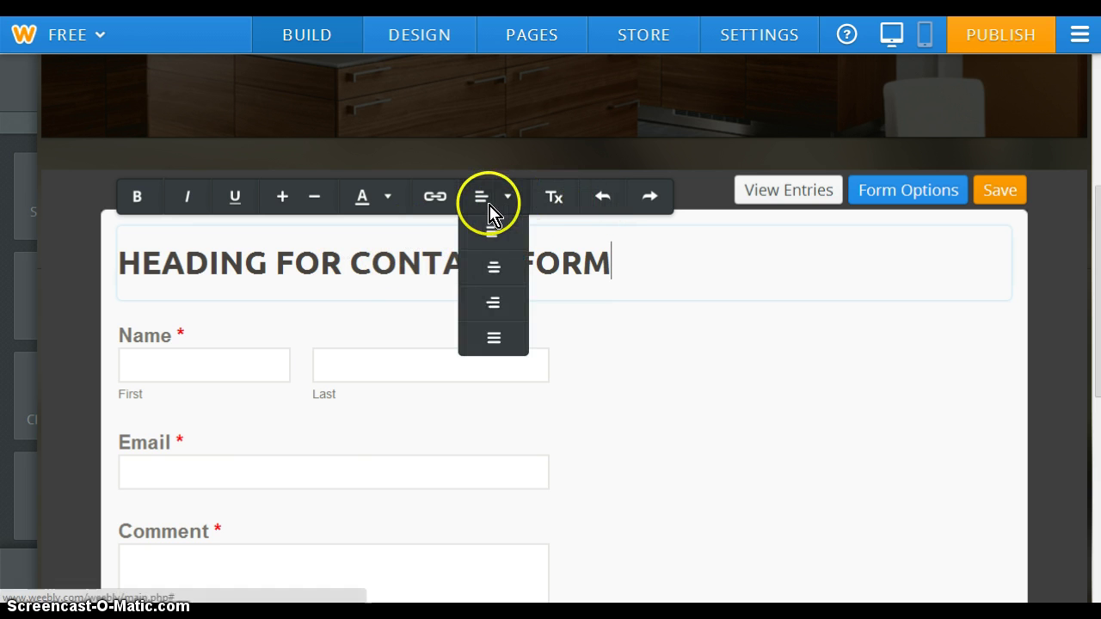
pyautogui.click(495, 270)
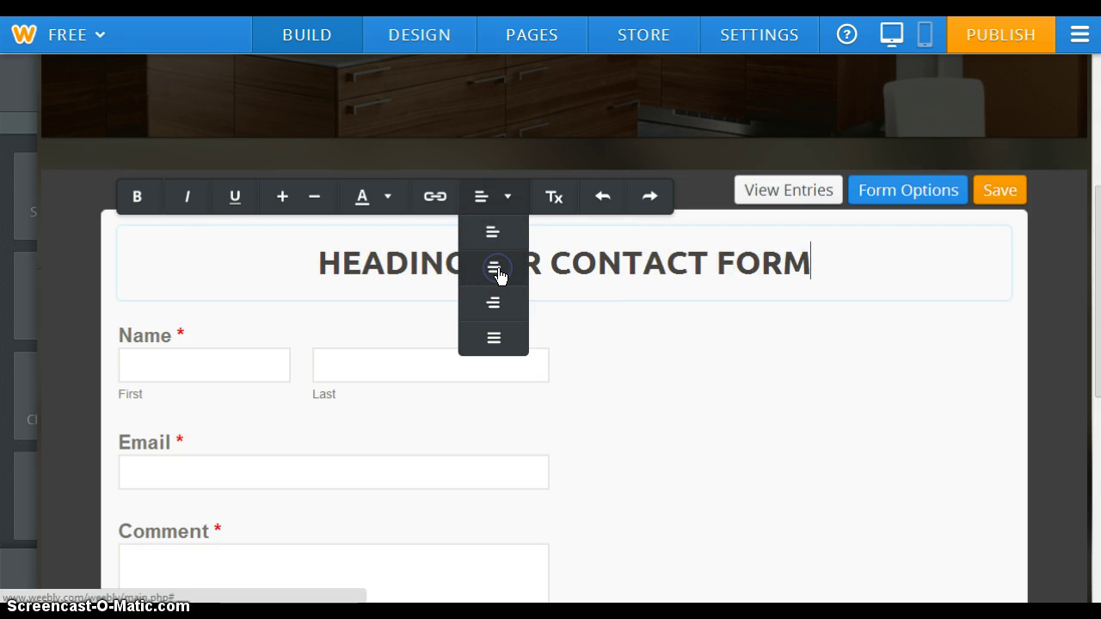
pyautogui.click(494, 303)
pyautogui.click(494, 234)
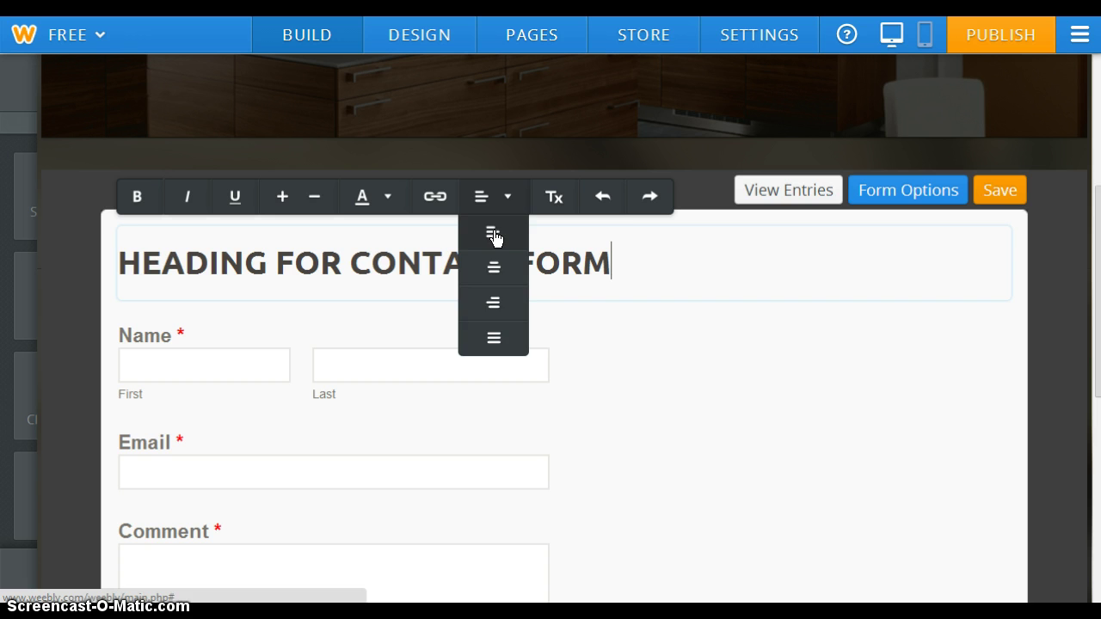
pyautogui.click(543, 227)
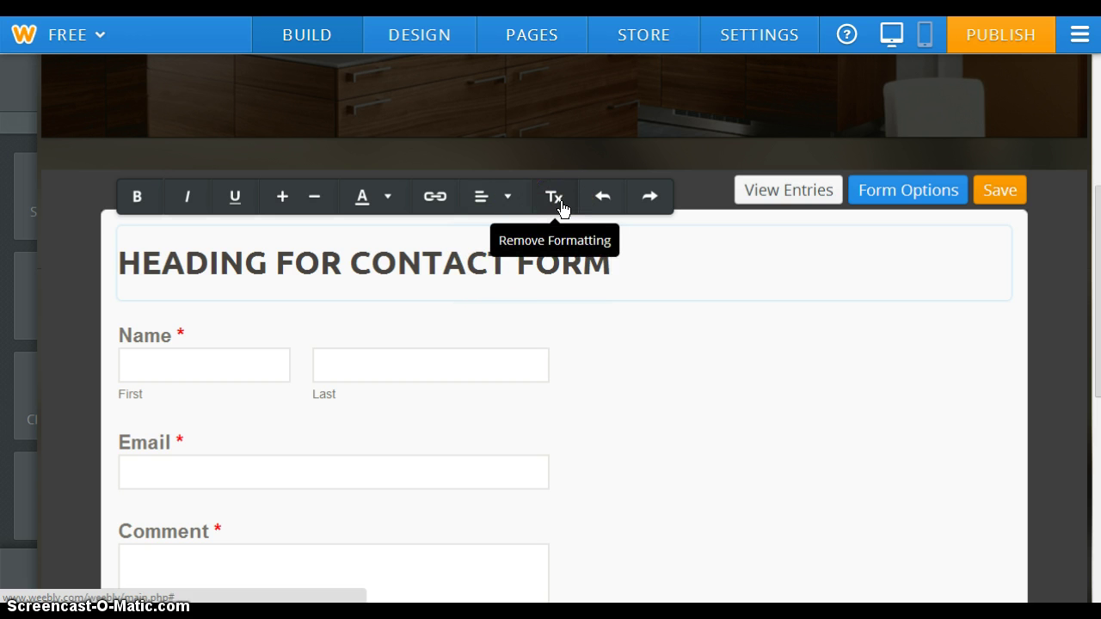
pyautogui.click(560, 226)
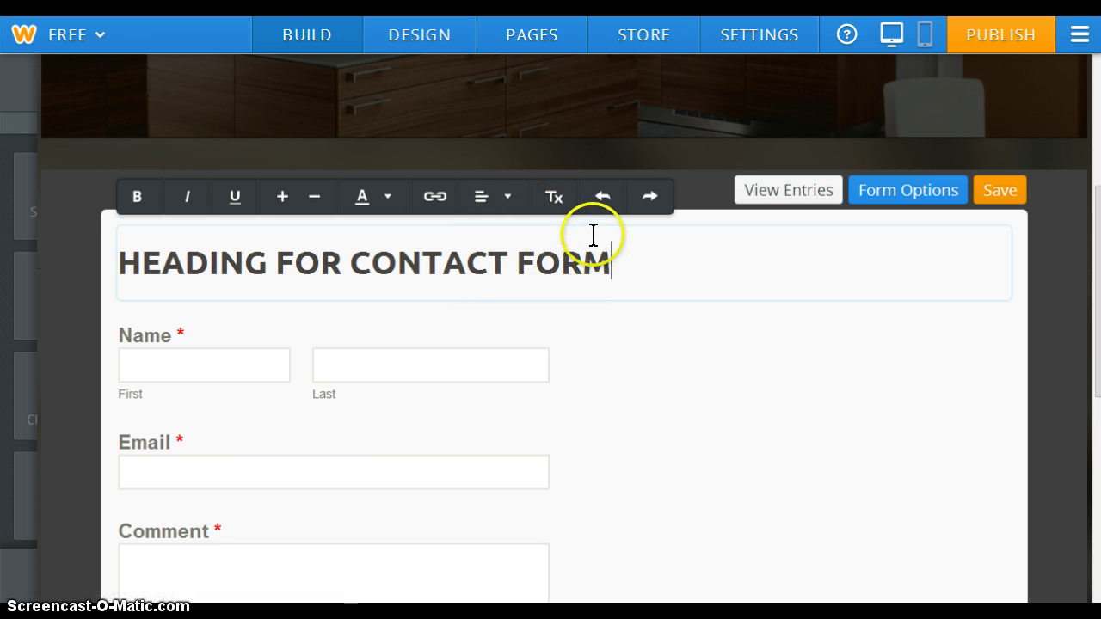
pyautogui.click(611, 197)
pyautogui.click(667, 199)
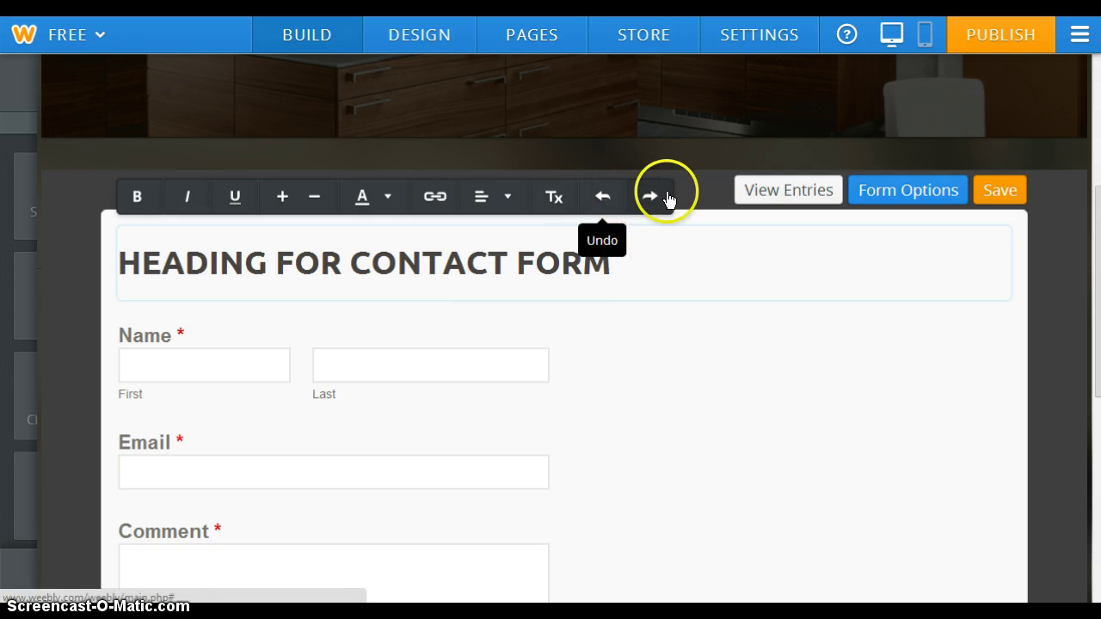
pyautogui.click(611, 277)
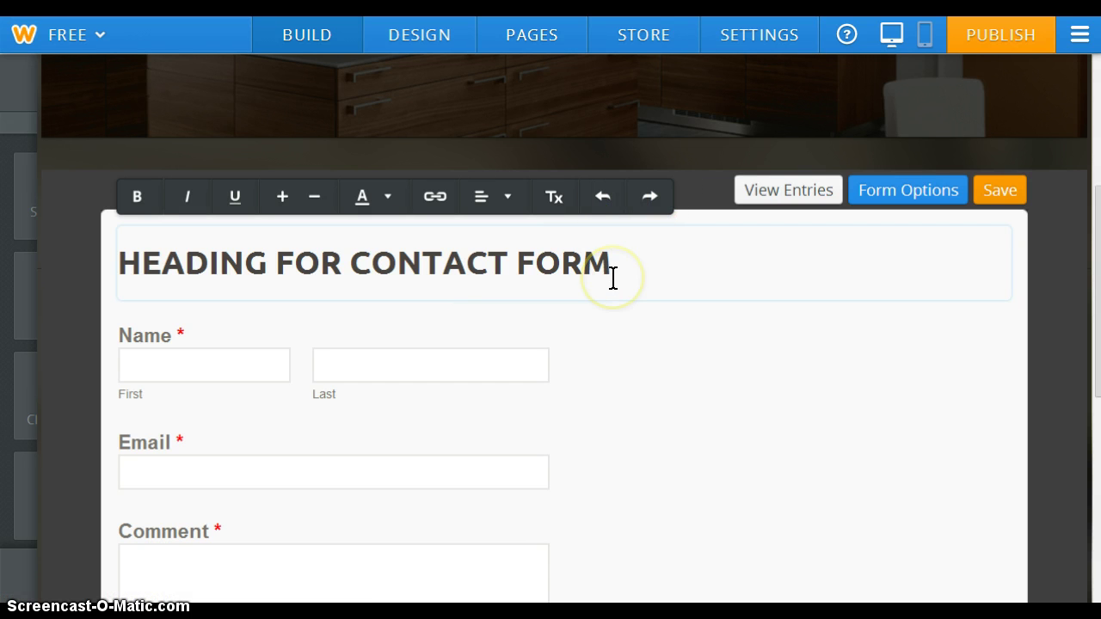
pyautogui.click(272, 363)
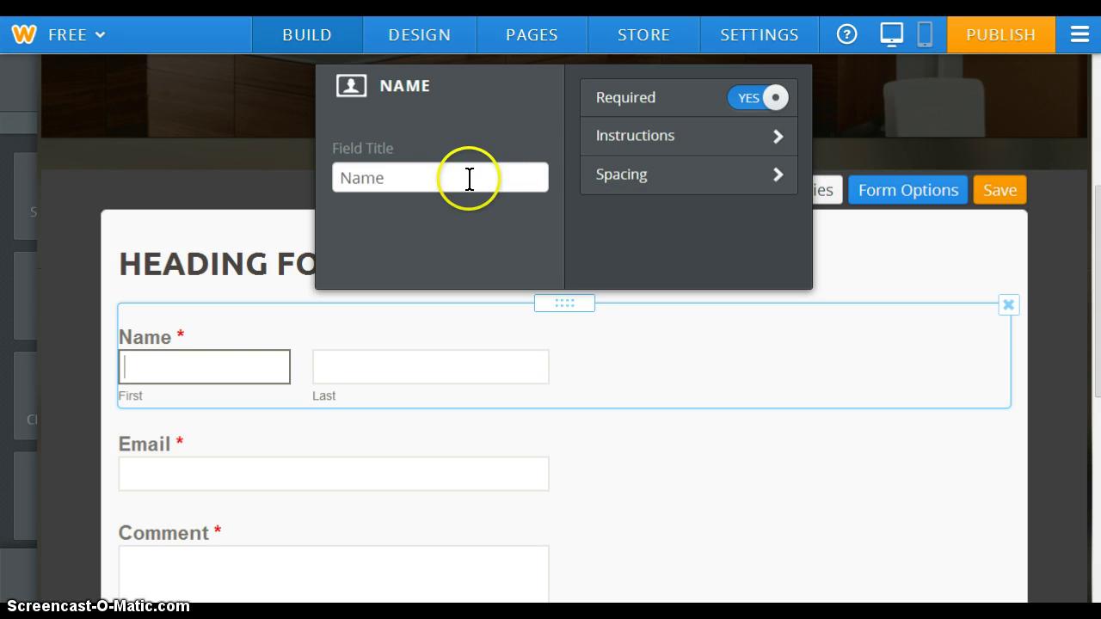
# Retitle the Name field 'Full Name', keeping Required set to YES
pyautogui.click(397, 171)
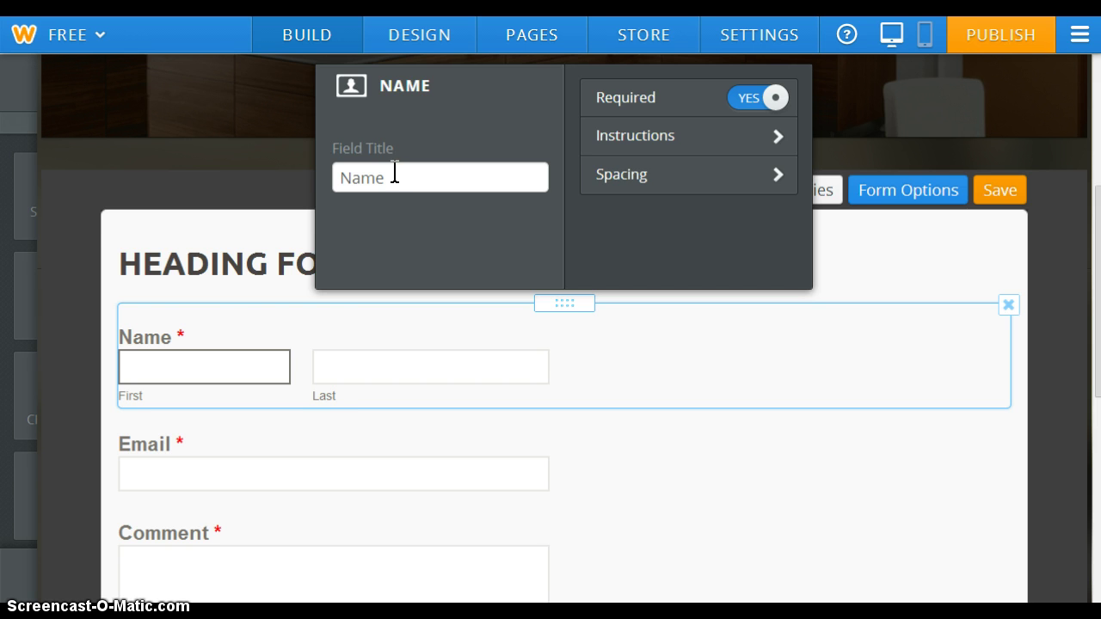
pyautogui.moveTo(295, 300); pyautogui.dragTo(308, 183)
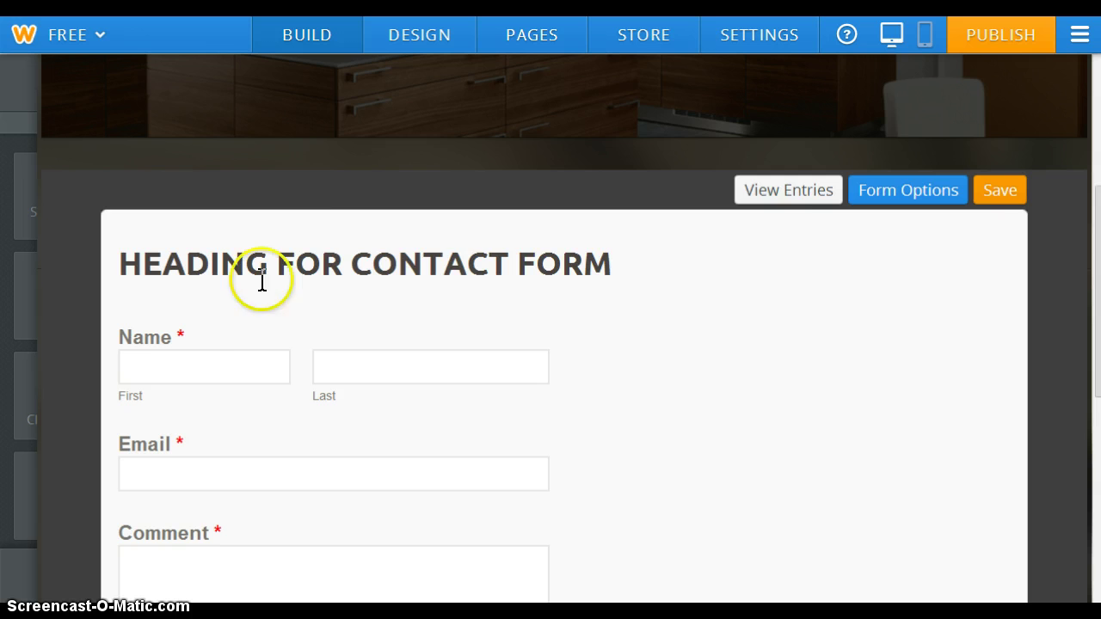
pyautogui.click(194, 366)
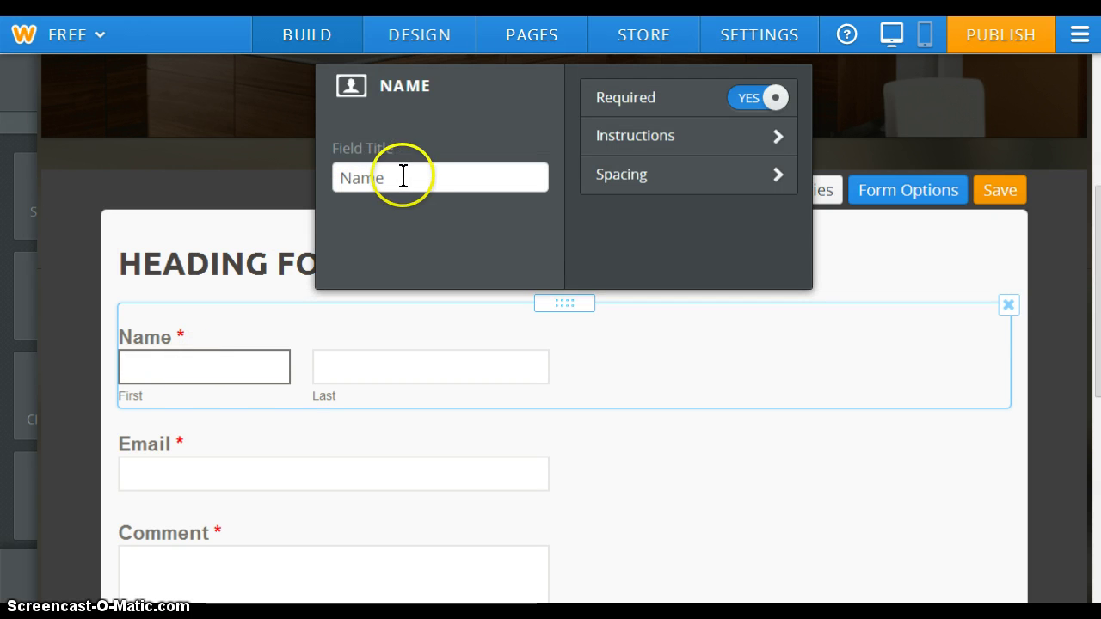
pyautogui.click(400, 177)
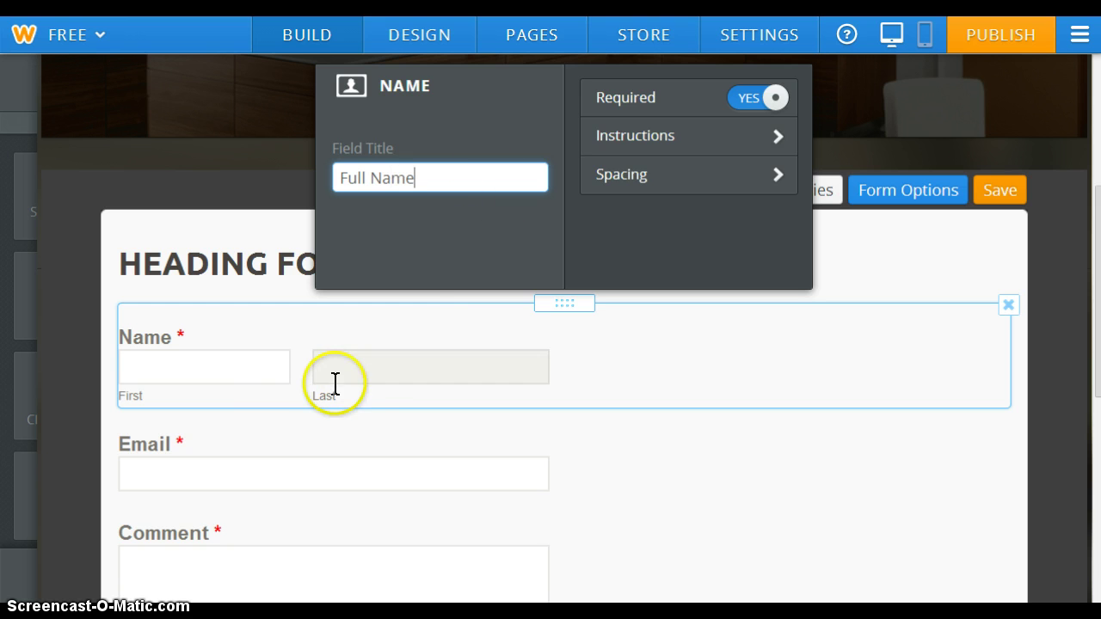
pyautogui.click(259, 371)
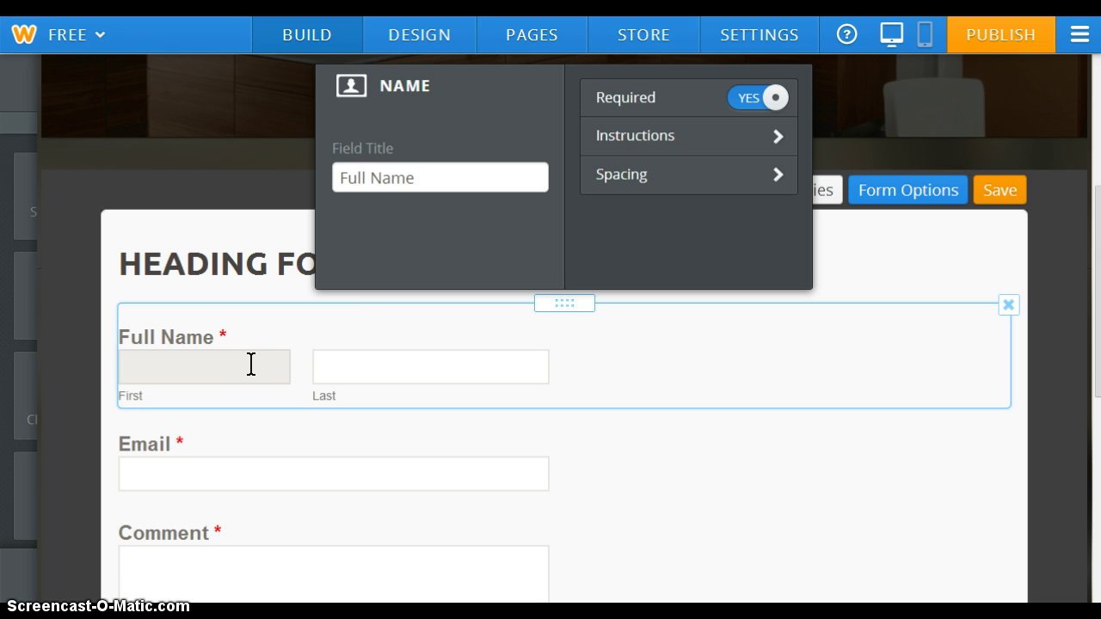
pyautogui.click(751, 101)
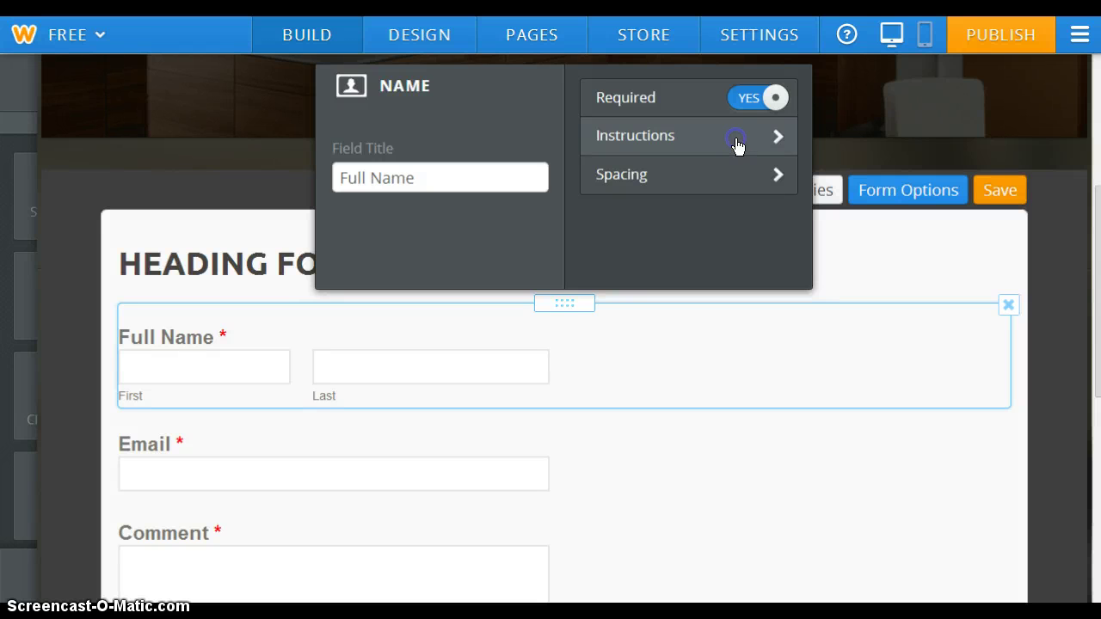
# Add an instructions note to the Full Name field and confirm its margins are Small
pyautogui.click(737, 146)
pyautogui.click(525, 140)
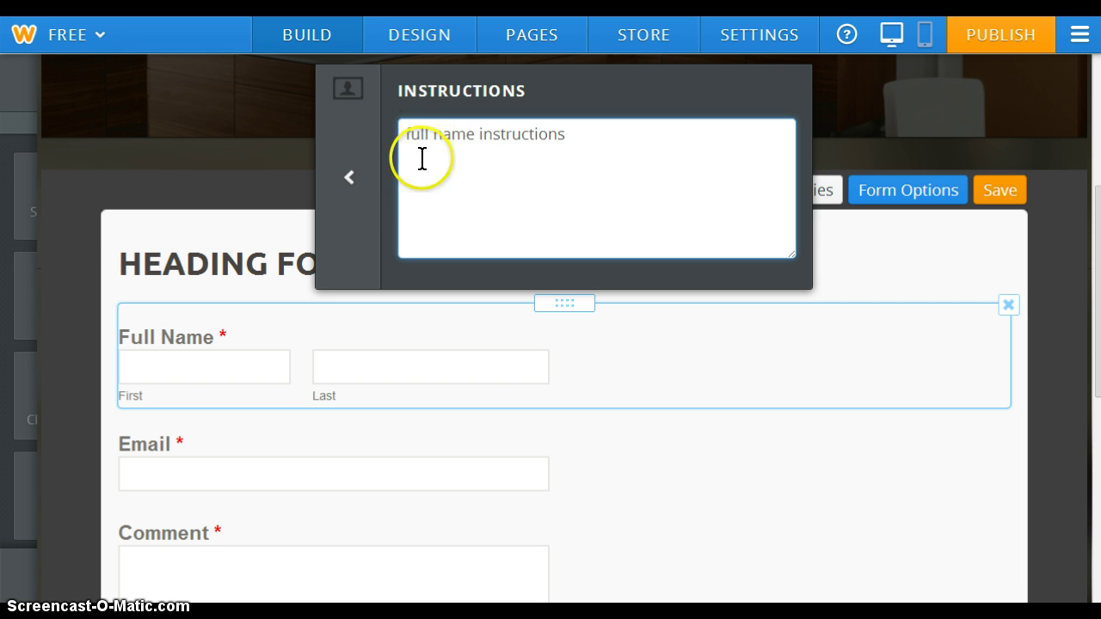
pyautogui.click(349, 177)
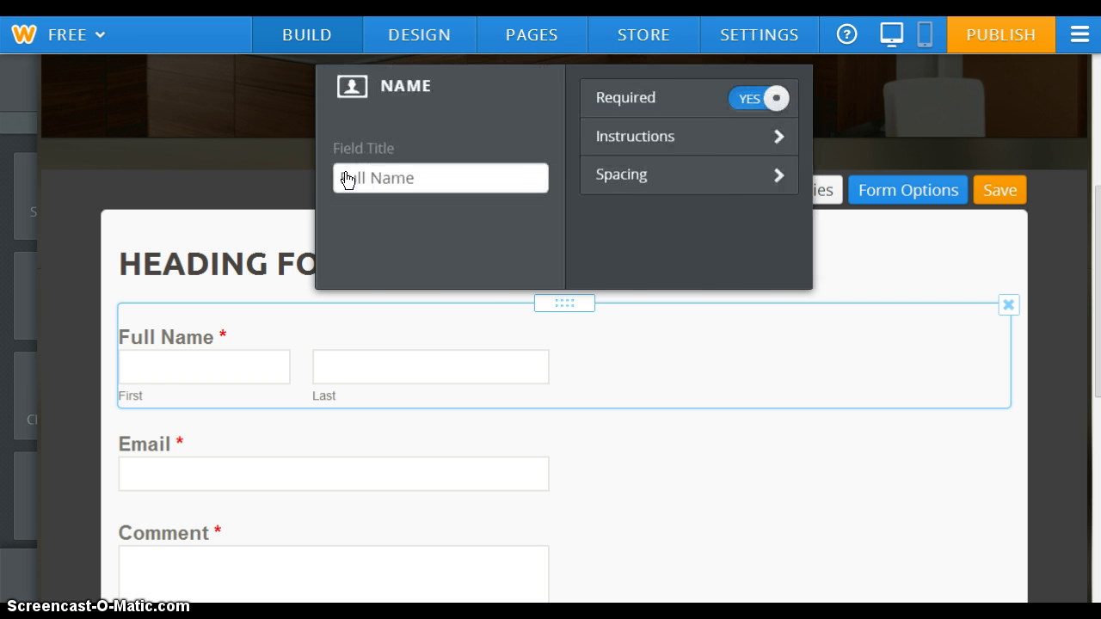
pyautogui.click(700, 174)
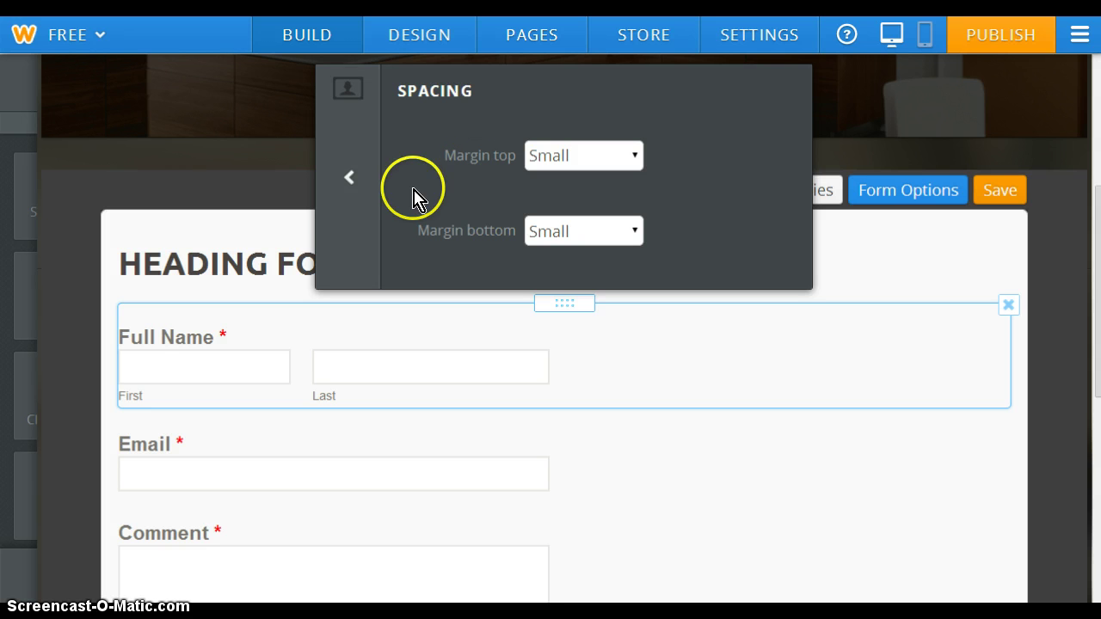
pyautogui.click(351, 180)
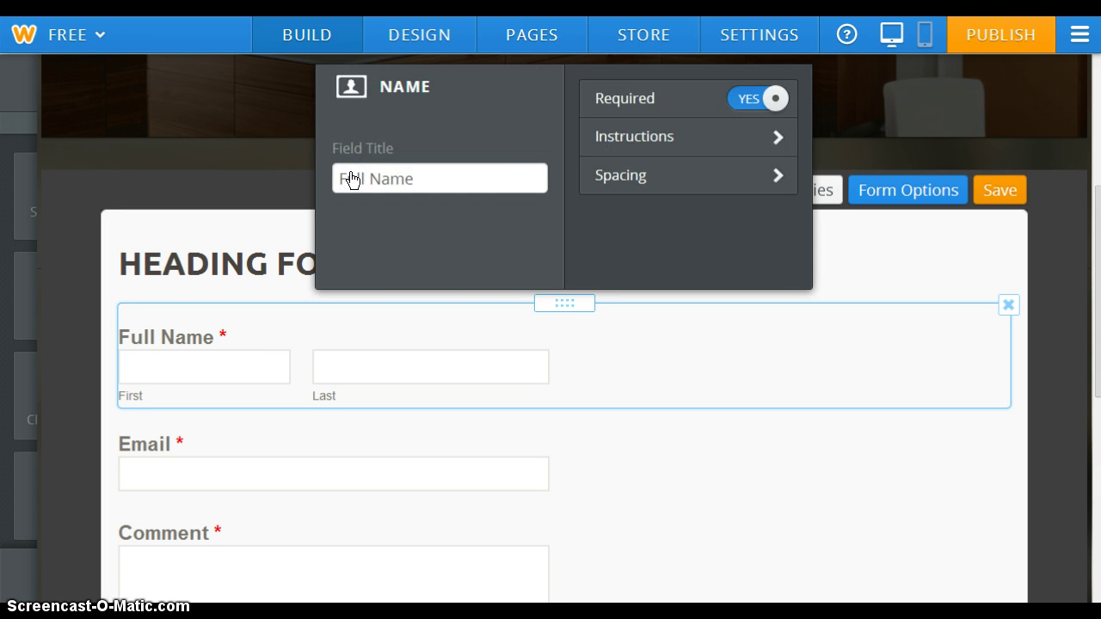
pyautogui.click(450, 178)
pyautogui.click(369, 366)
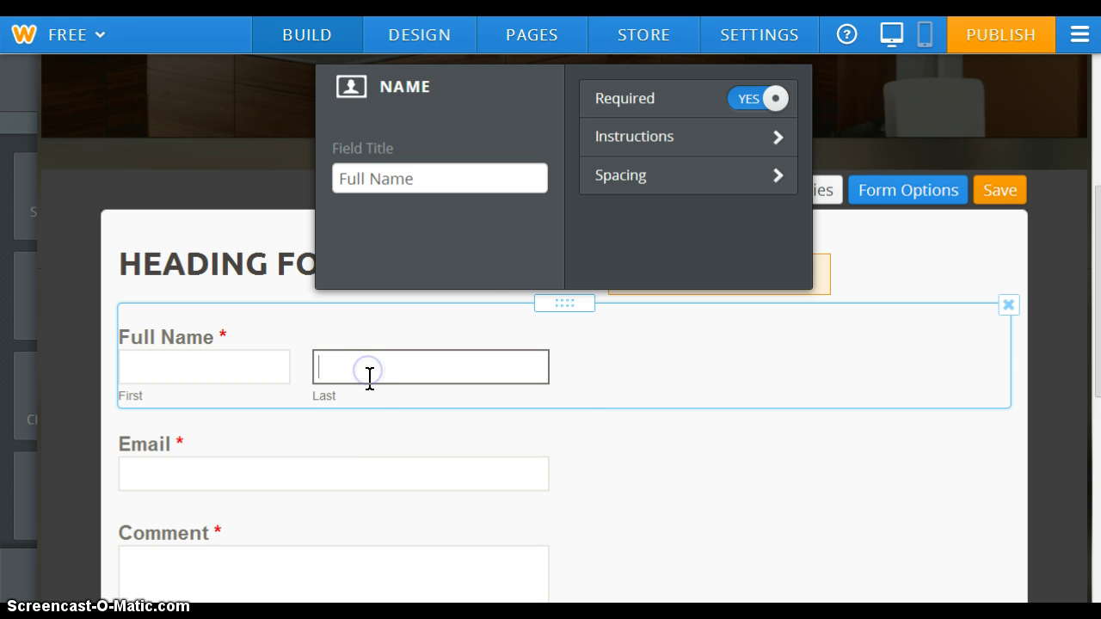
# Move from the Full Name field's settings to the Email field's settings
pyautogui.click(313, 462)
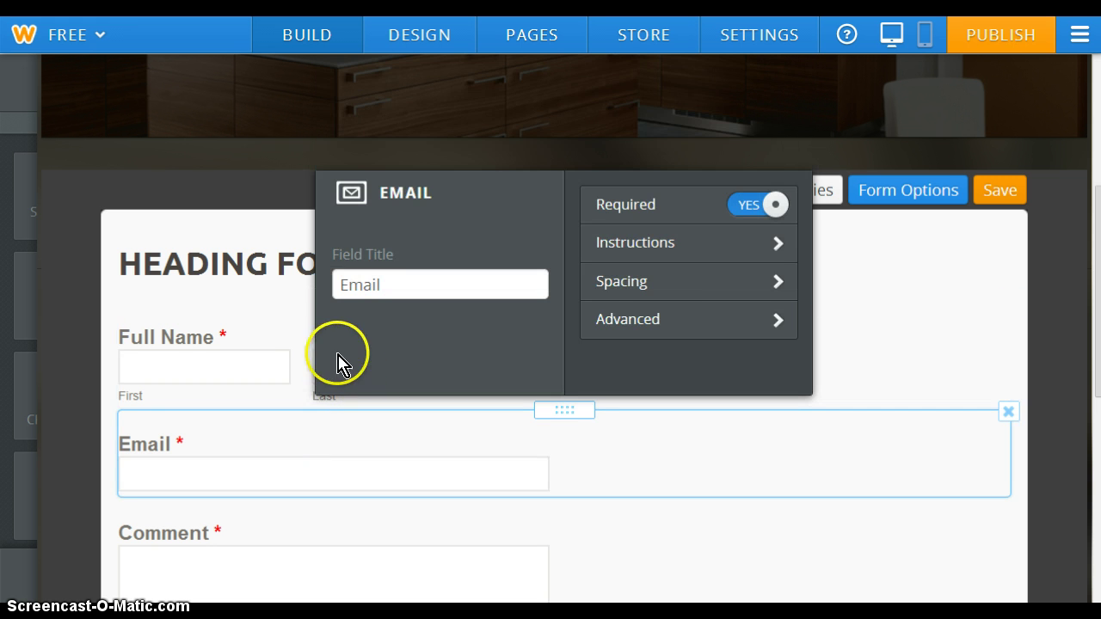
pyautogui.click(312, 368)
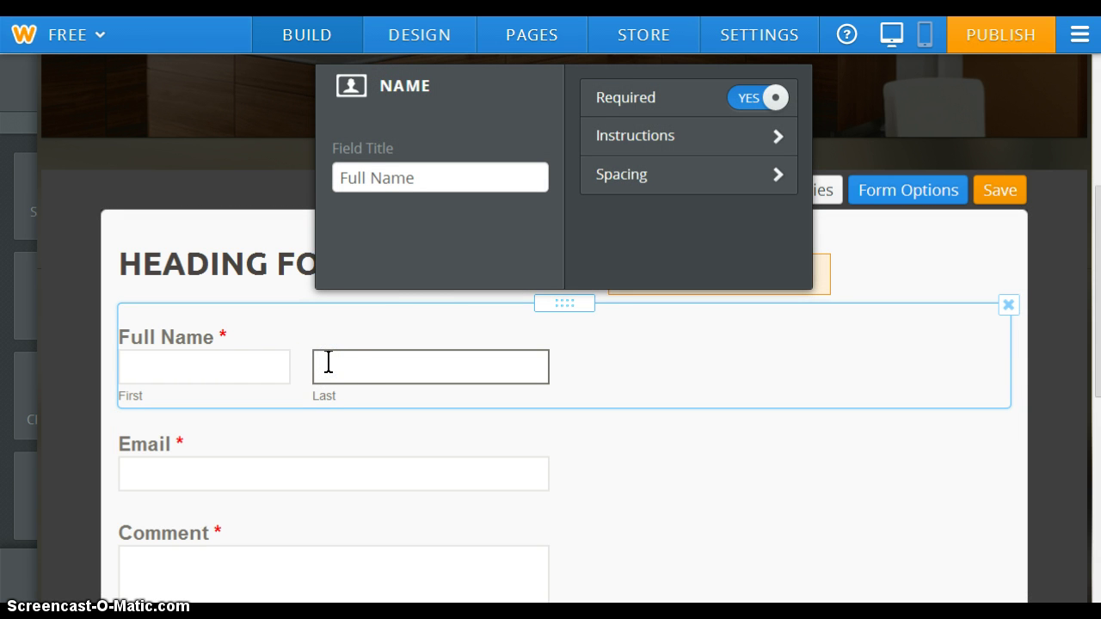
pyautogui.click(441, 178)
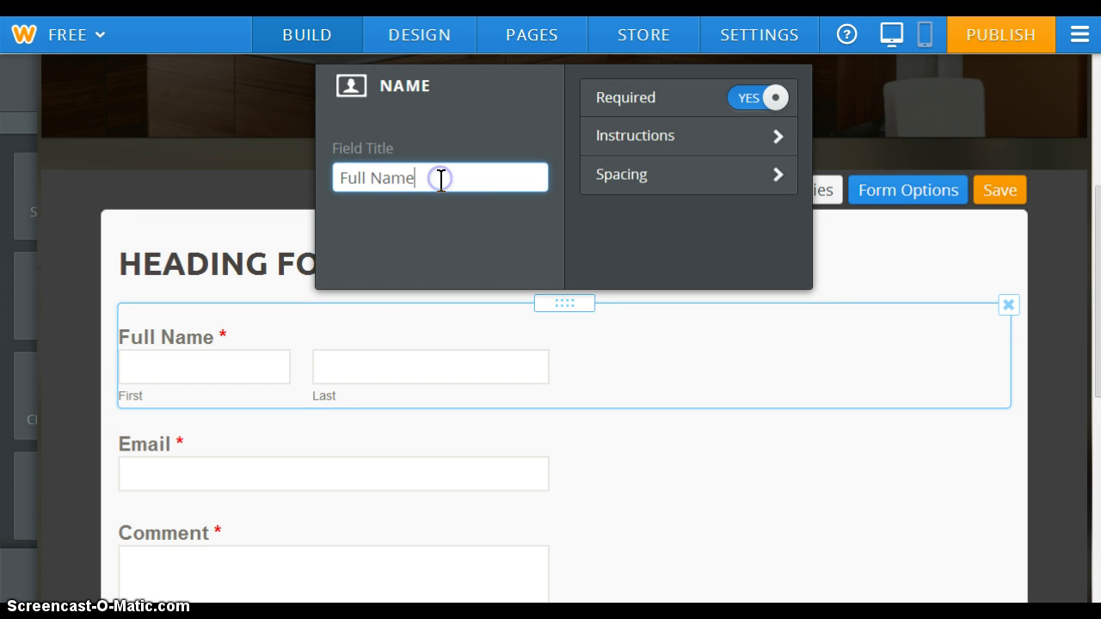
pyautogui.click(462, 362)
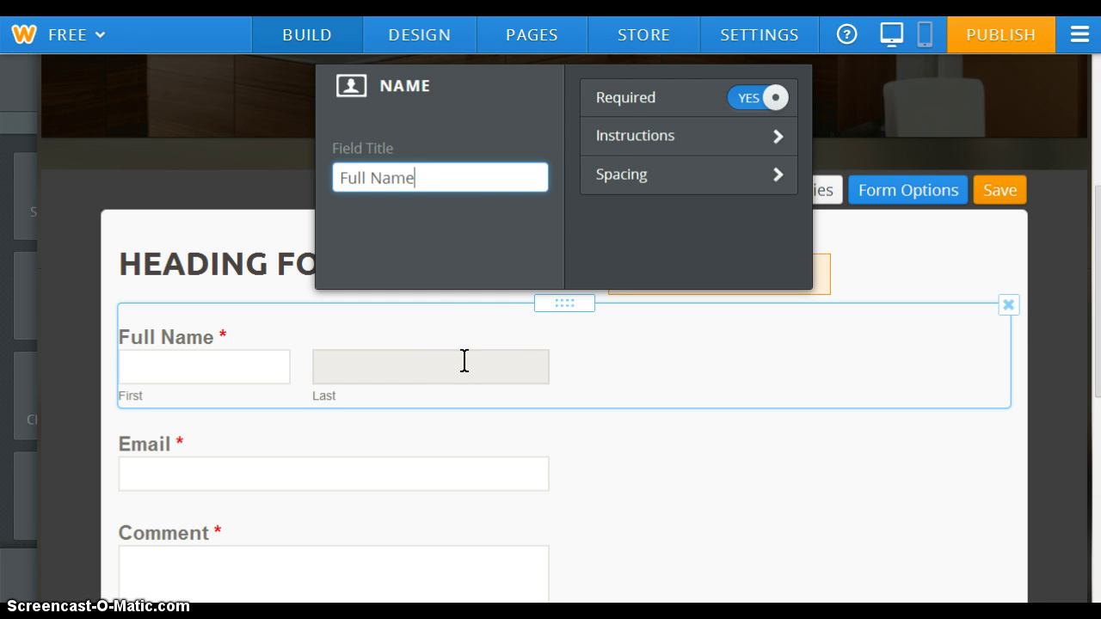
pyautogui.click(652, 98)
pyautogui.click(783, 86)
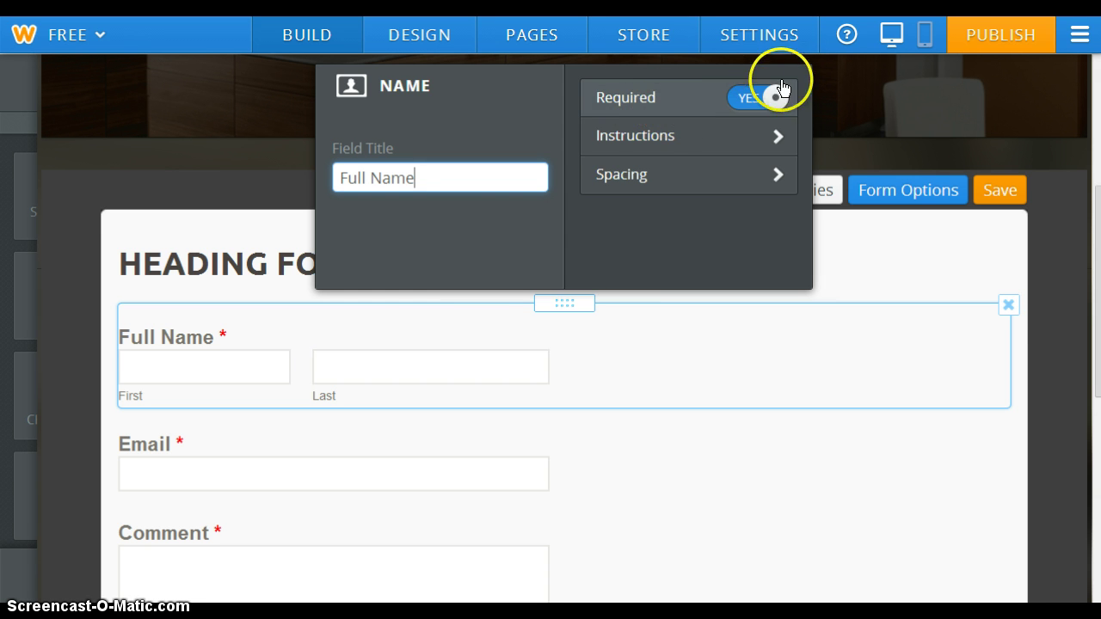
pyautogui.click(316, 471)
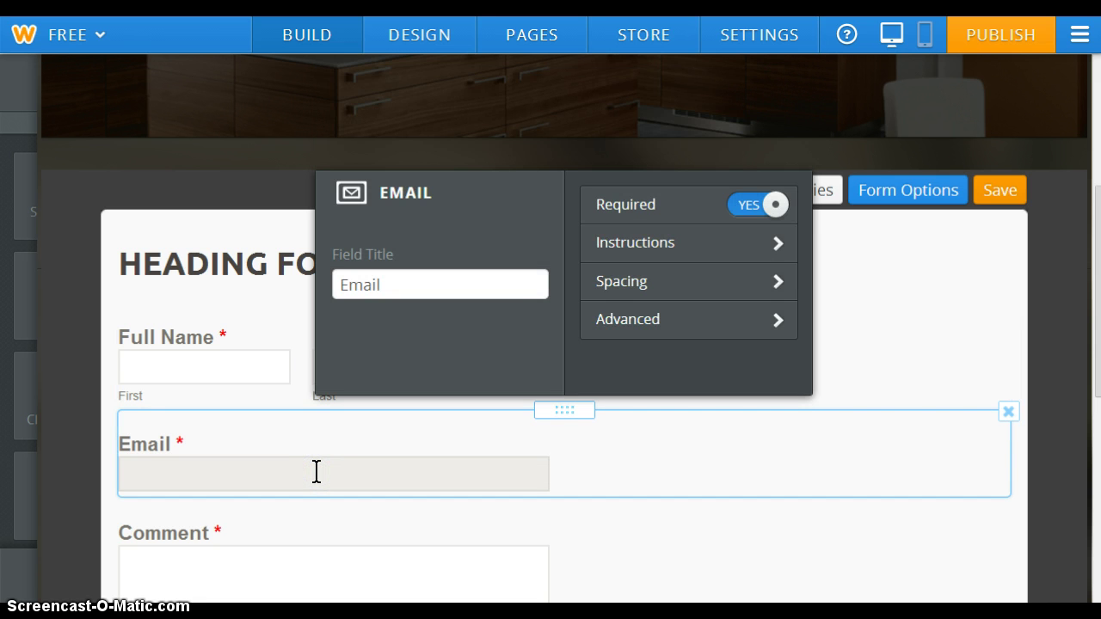
# Edit the Email field's title and add an instructions note to it
pyautogui.click(520, 289)
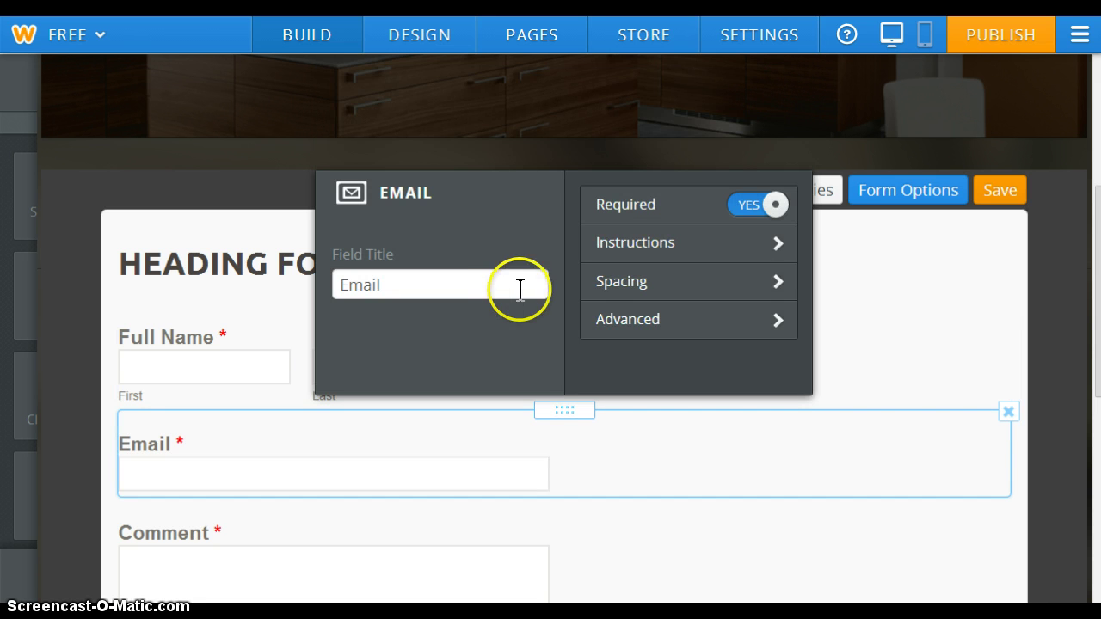
pyautogui.press('BackSpace')
pyautogui.press('BackSpace')
pyautogui.press('BackSpace')
pyautogui.press('BackSpace')
pyautogui.press('BackSpace')
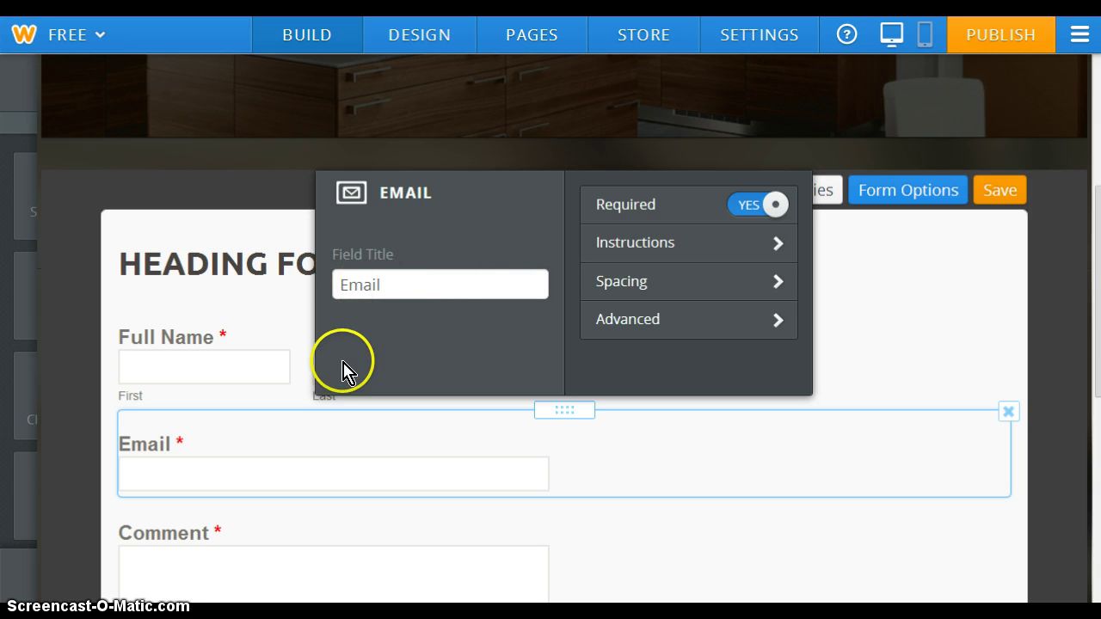
pyautogui.click(127, 449)
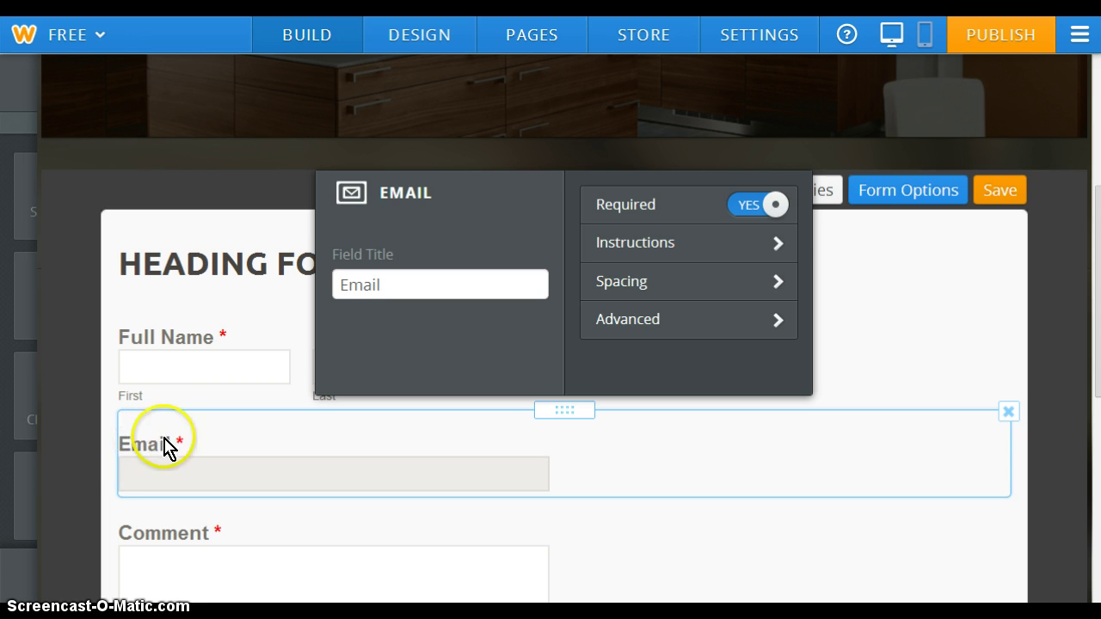
pyautogui.click(378, 282)
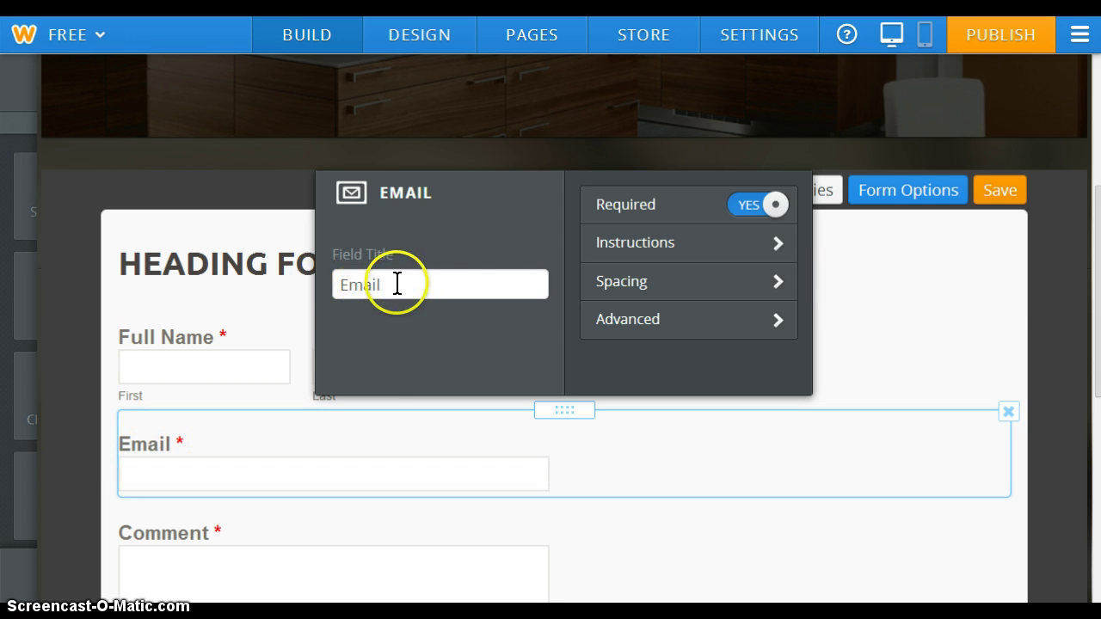
pyautogui.click(736, 240)
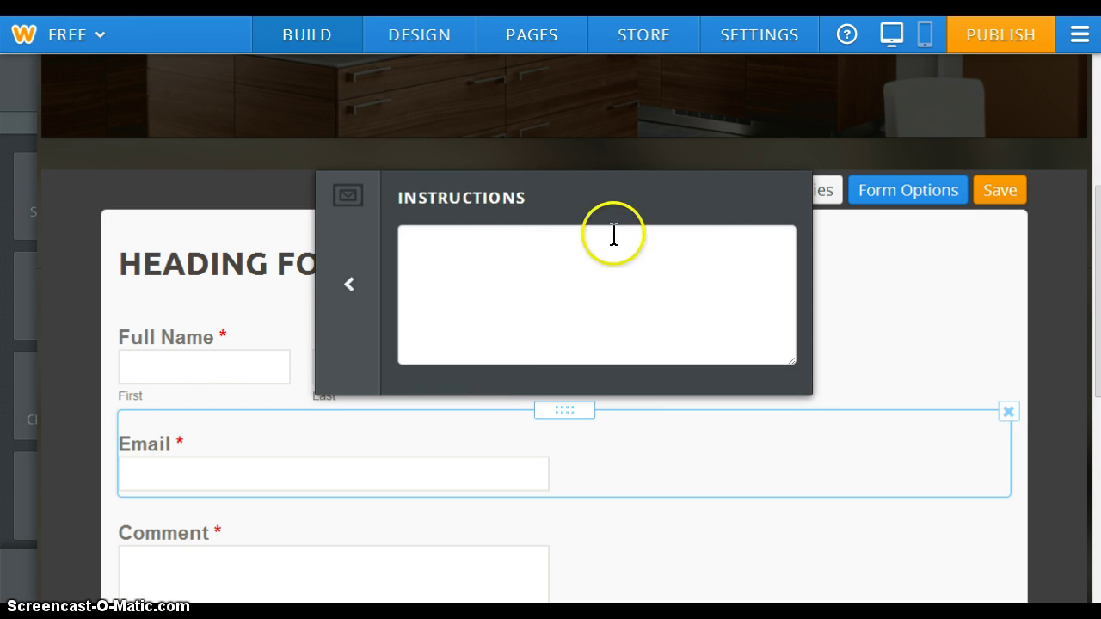
pyautogui.click(597, 247)
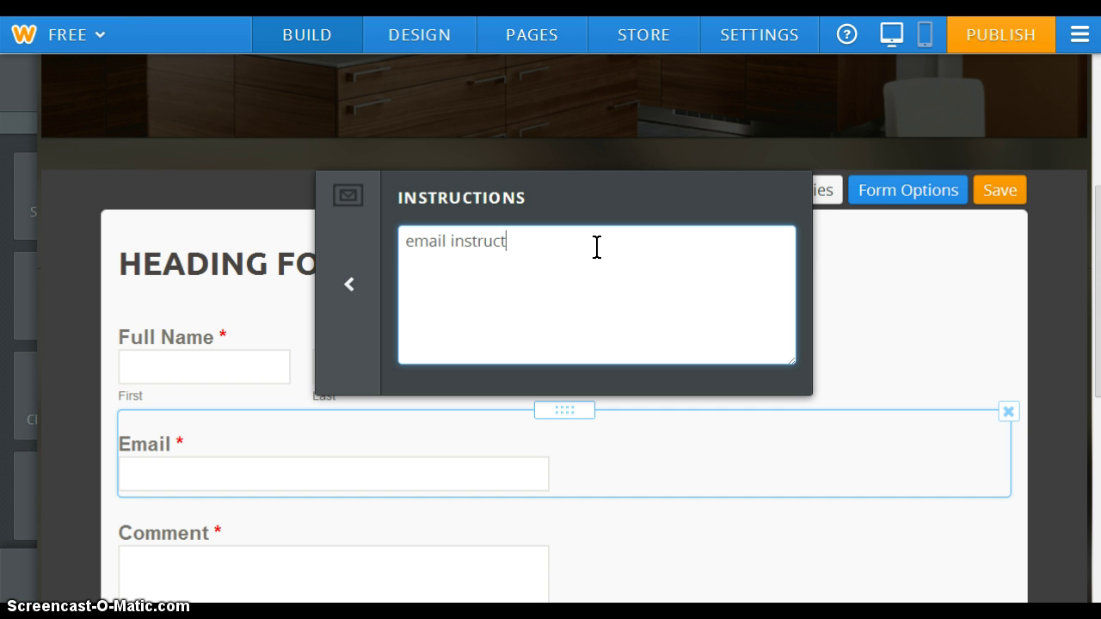
pyautogui.click(350, 284)
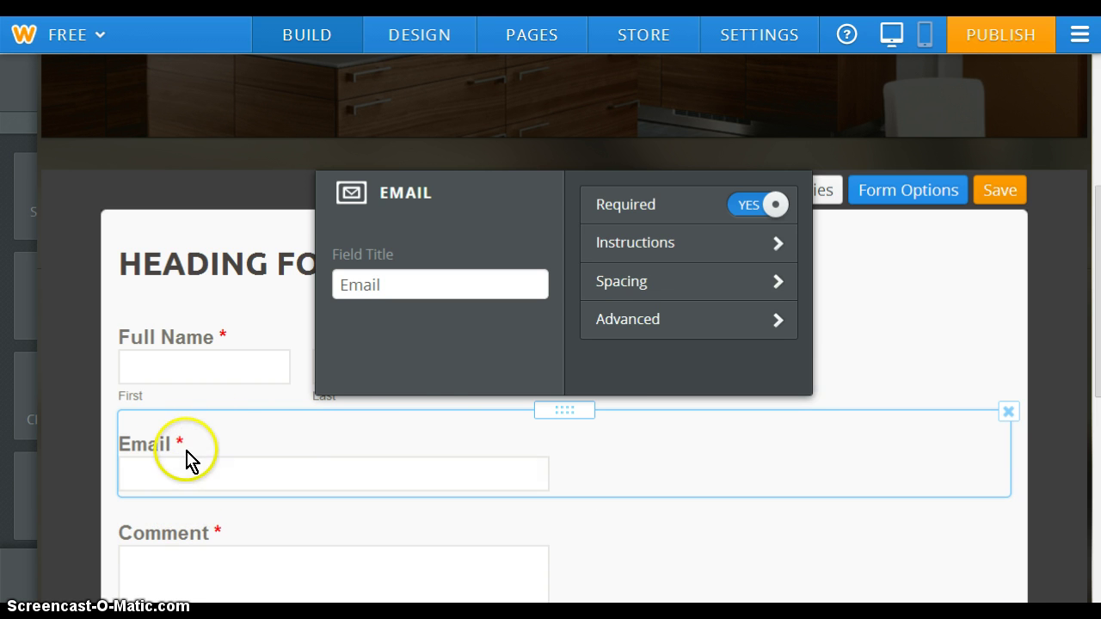
# Set the Email field's width to Medium in its advanced options
pyautogui.click(731, 320)
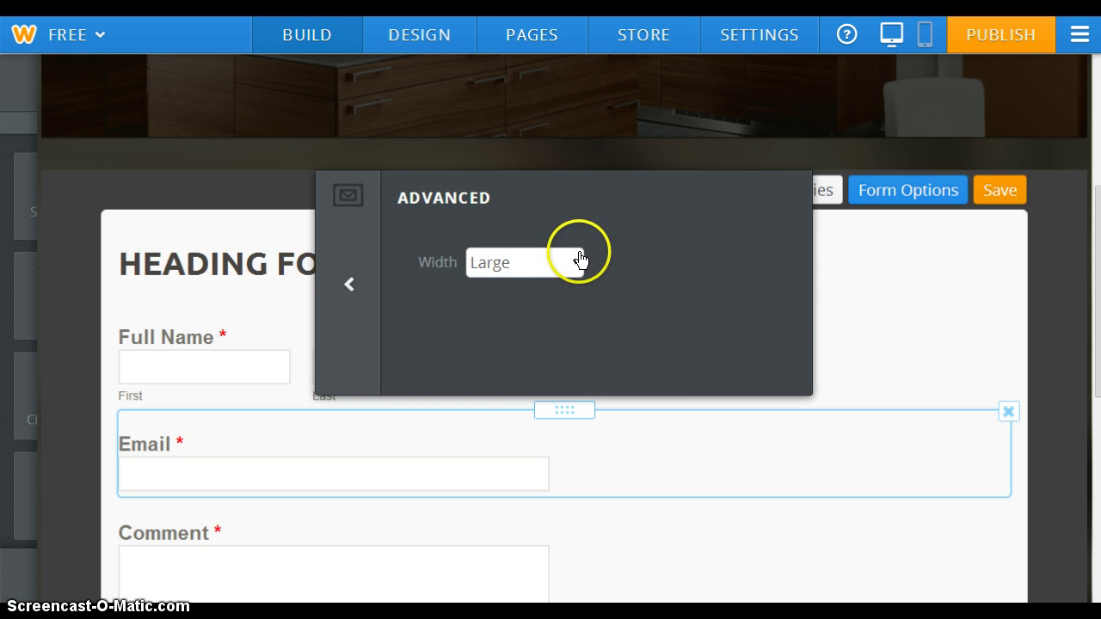
pyautogui.click(577, 260)
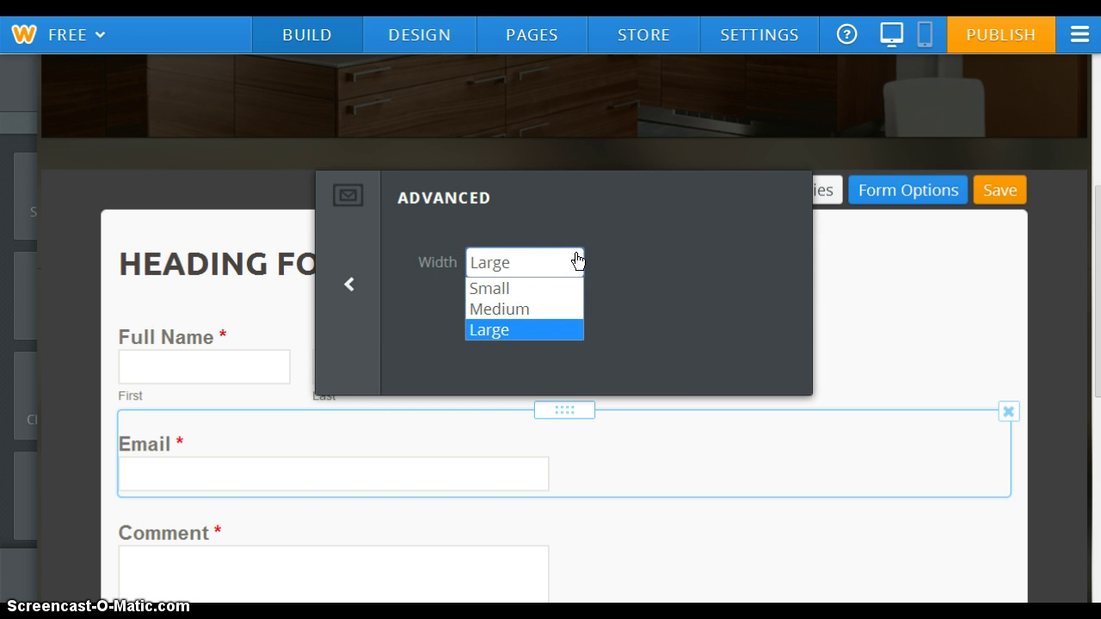
pyautogui.click(535, 315)
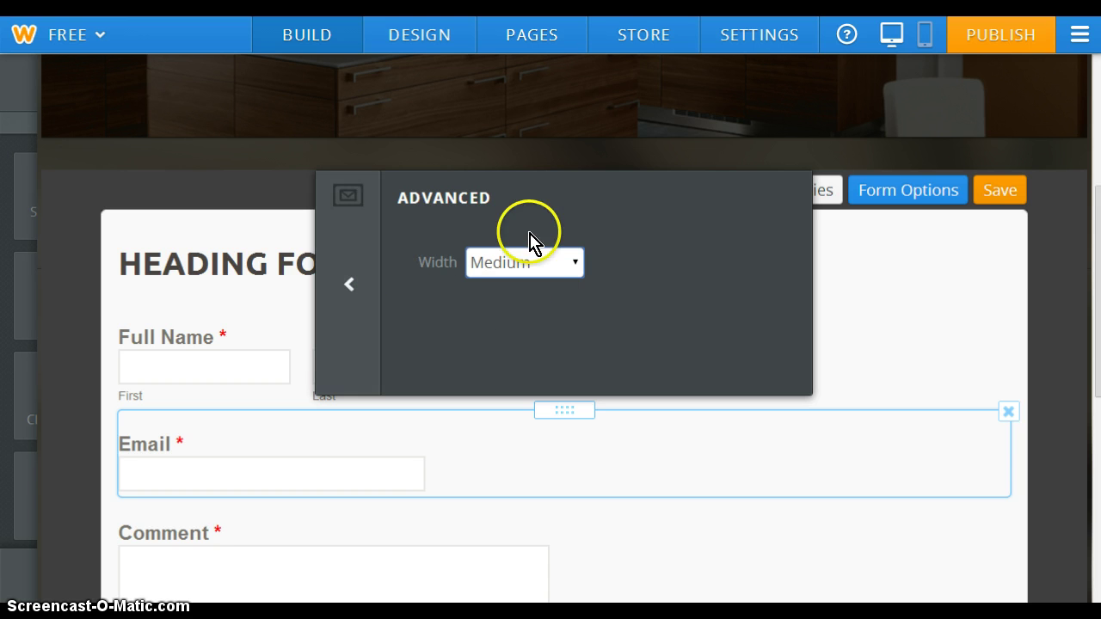
pyautogui.click(531, 265)
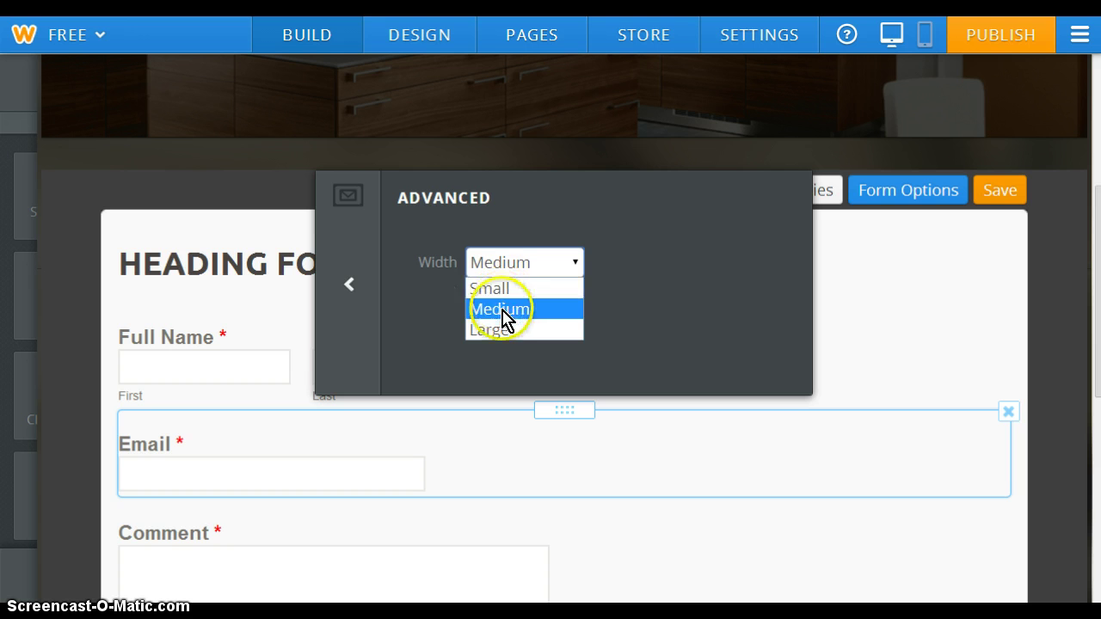
pyautogui.click(504, 313)
pyautogui.click(370, 282)
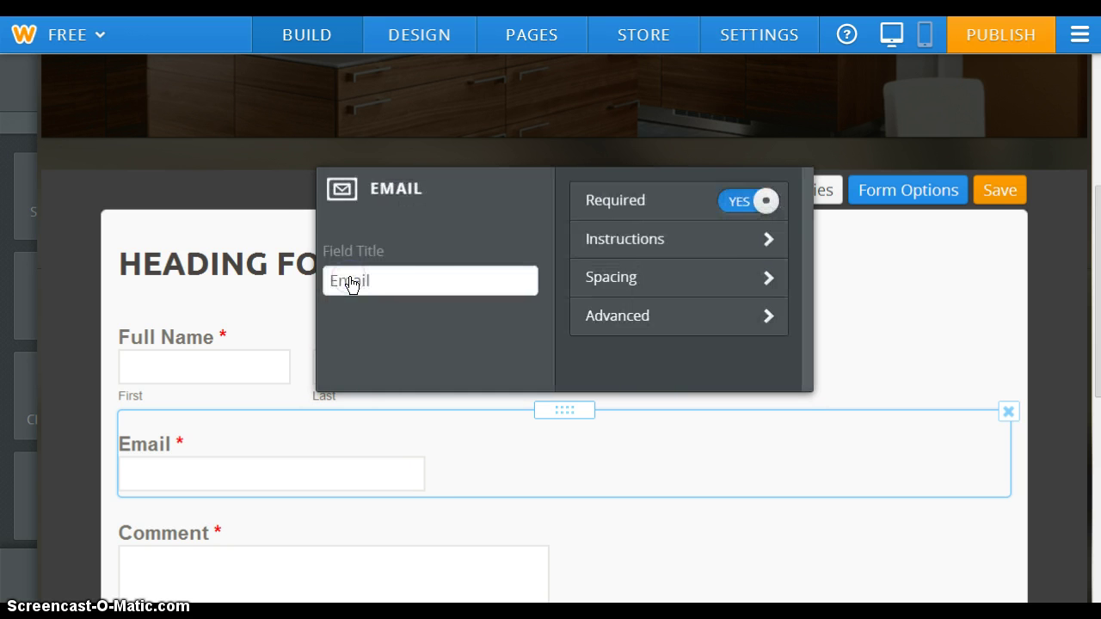
pyautogui.click(479, 282)
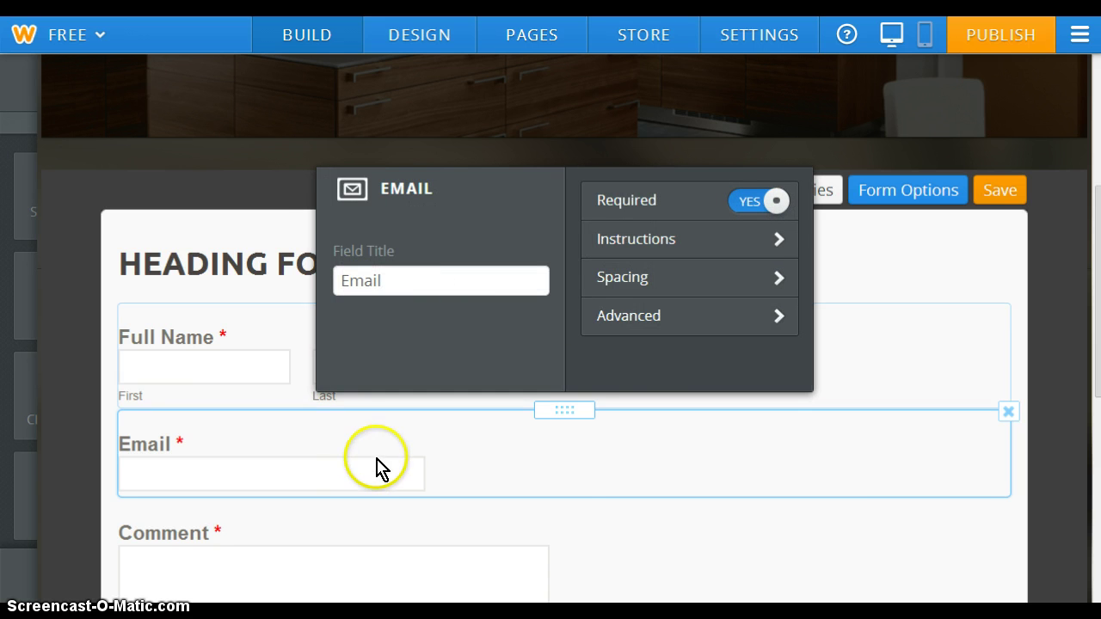
pyautogui.click(348, 553)
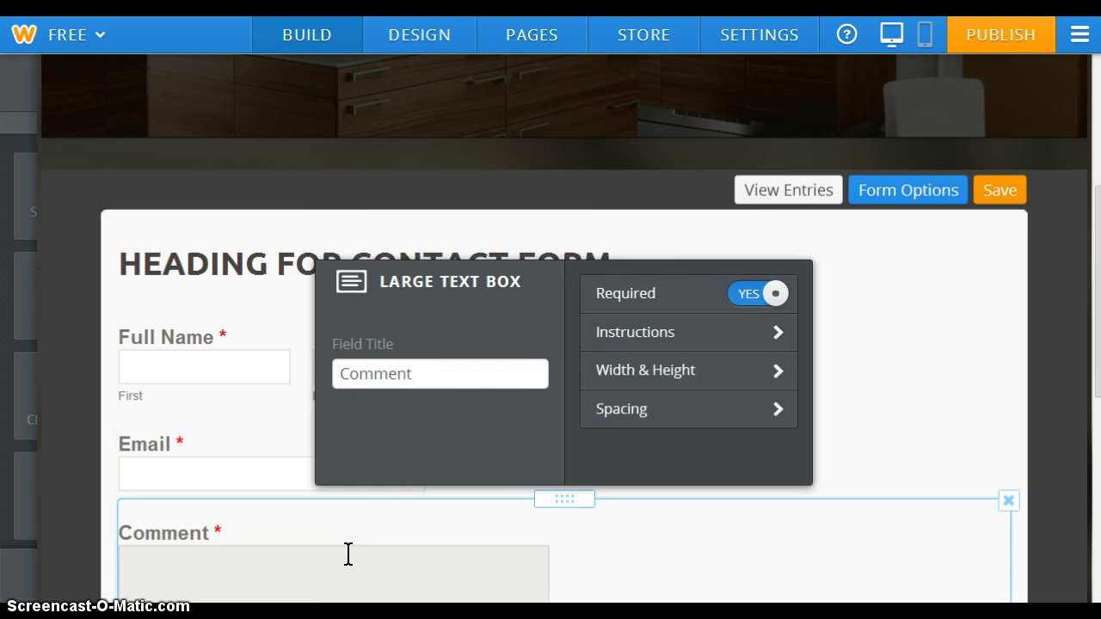
# Enter 'comment fields instructions' as the Comment field's instructions text
pyautogui.click(720, 335)
pyautogui.click(576, 336)
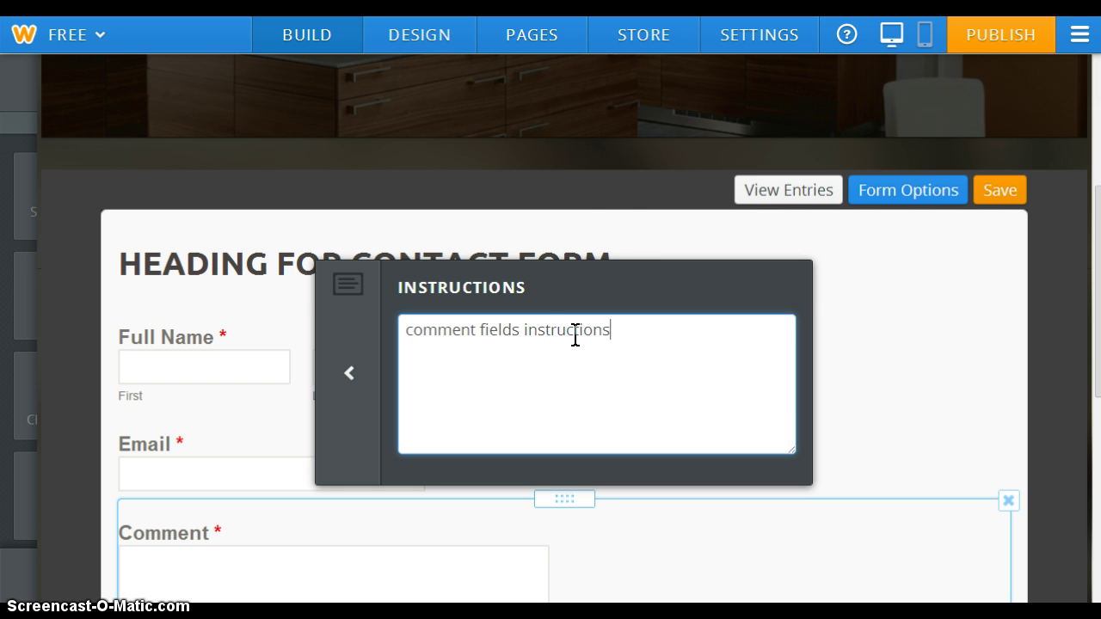
pyautogui.click(348, 370)
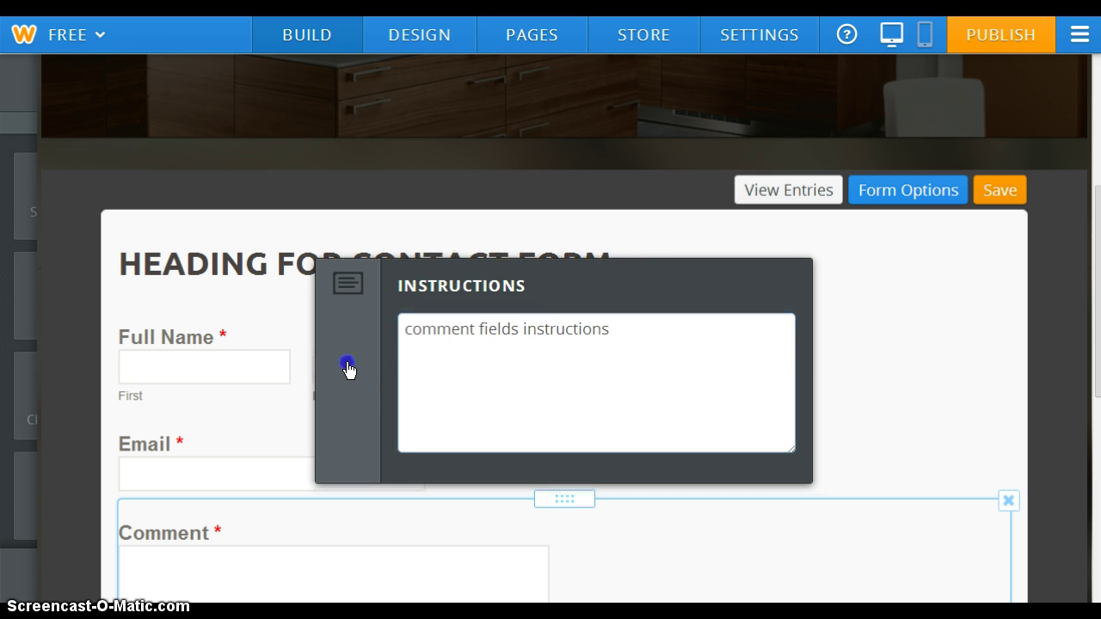
pyautogui.click(349, 376)
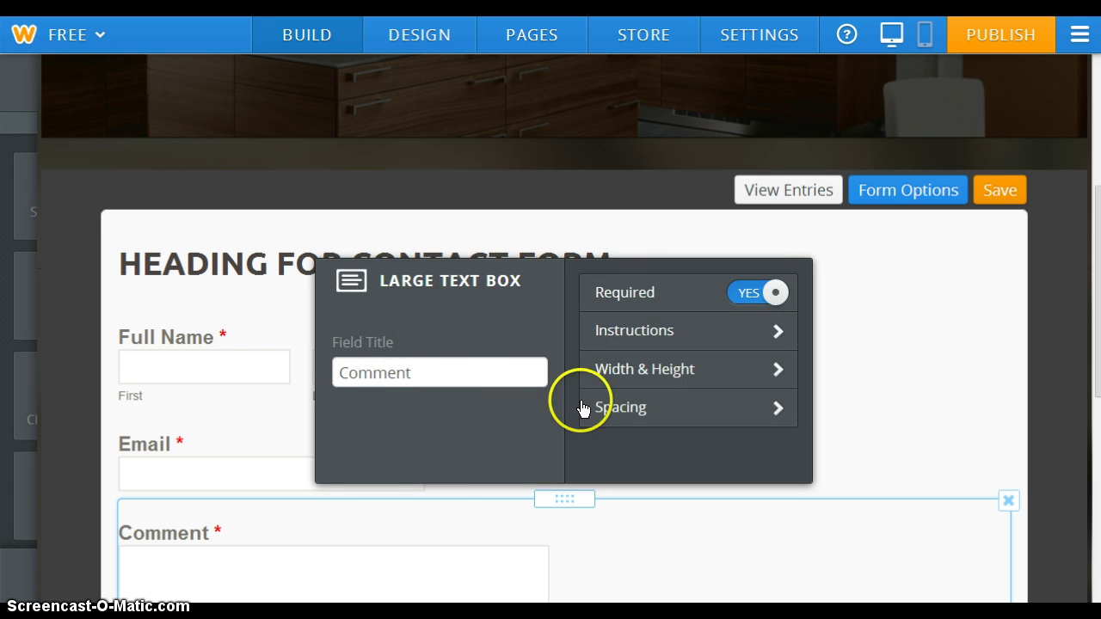
# Set the Comment box's Width & Height to Small width and Small height
pyautogui.click(656, 372)
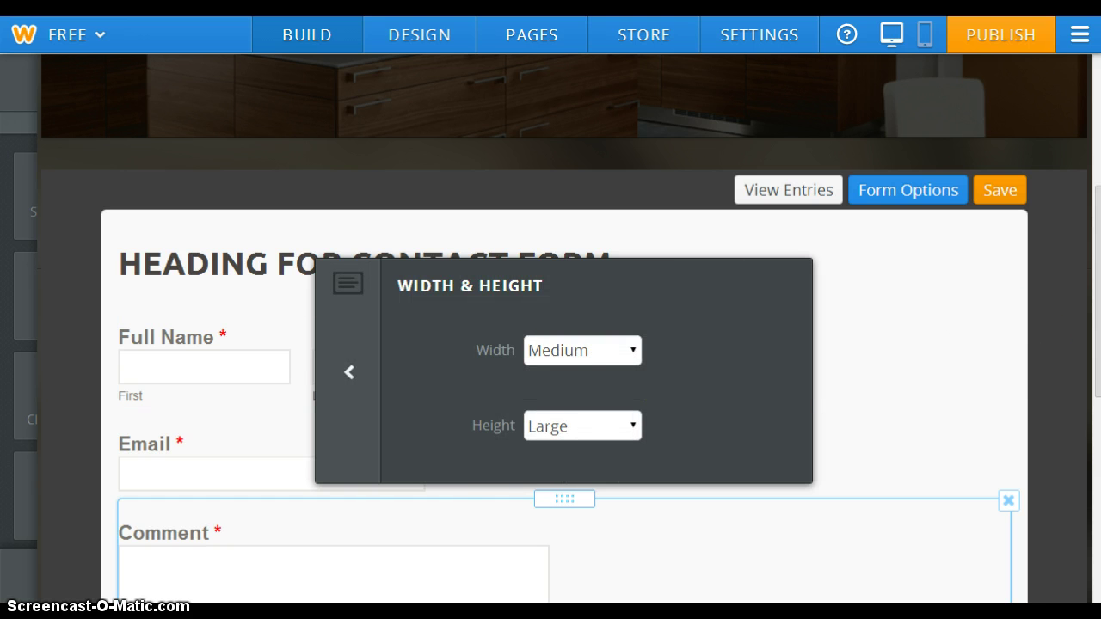
pyautogui.scroll(-3, 955, 357)
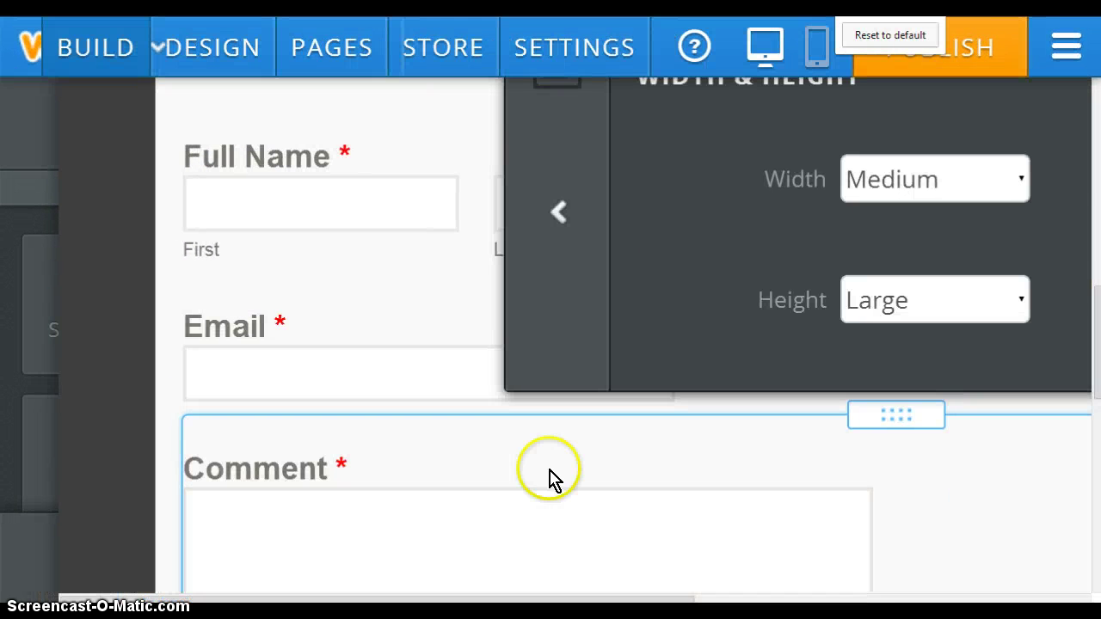
pyautogui.moveTo(1097, 282); pyautogui.dragTo(1096, 372)
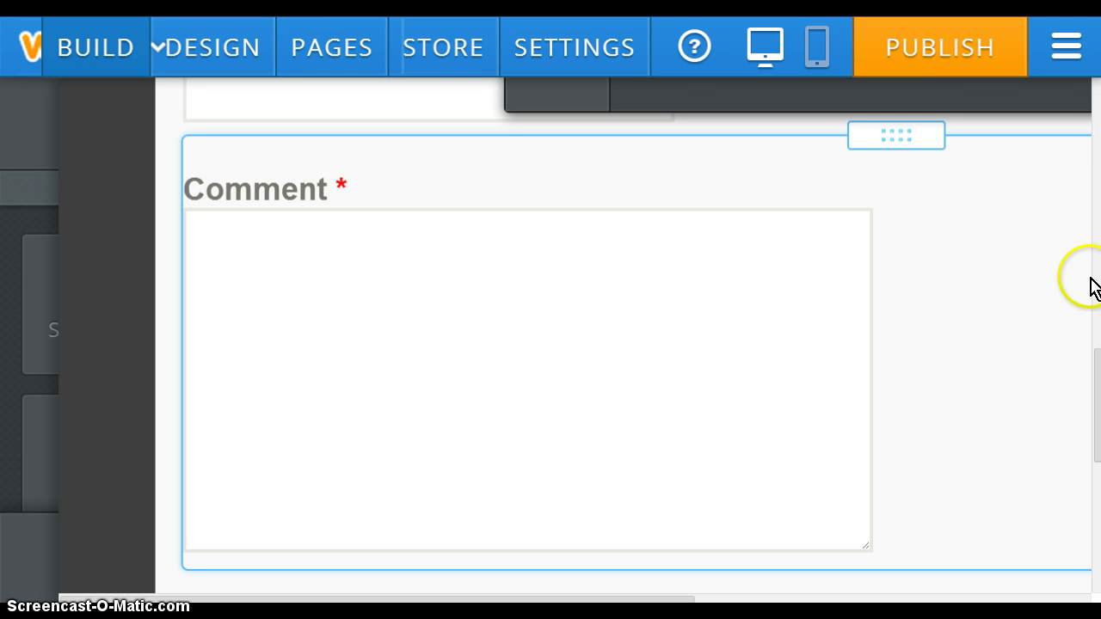
pyautogui.moveTo(1096, 378); pyautogui.dragTo(1094, 296)
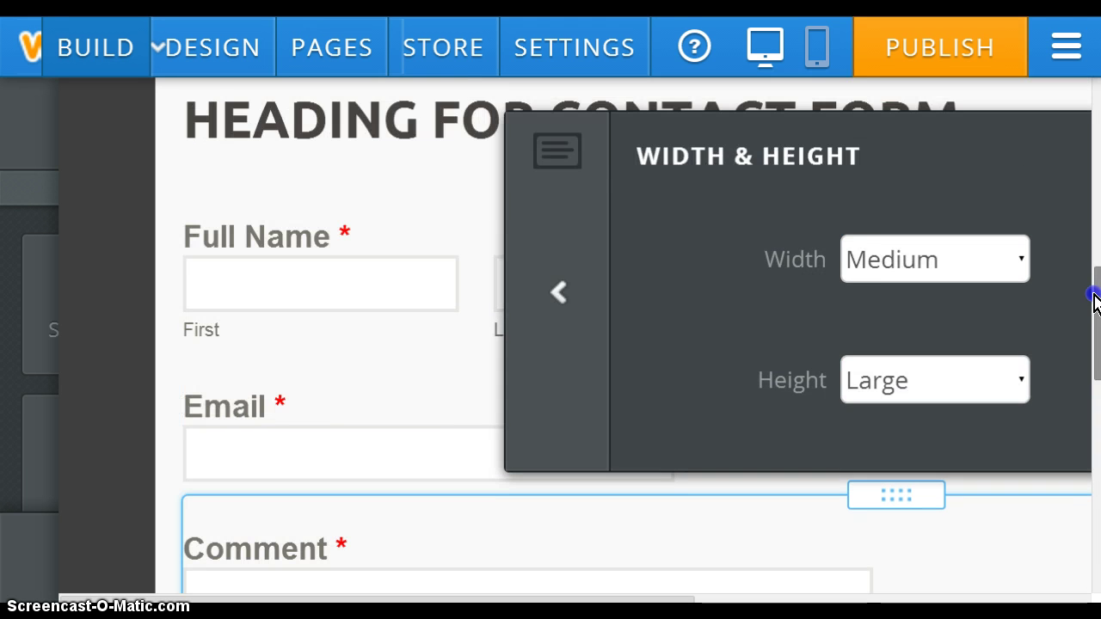
pyautogui.click(1021, 256)
pyautogui.click(972, 312)
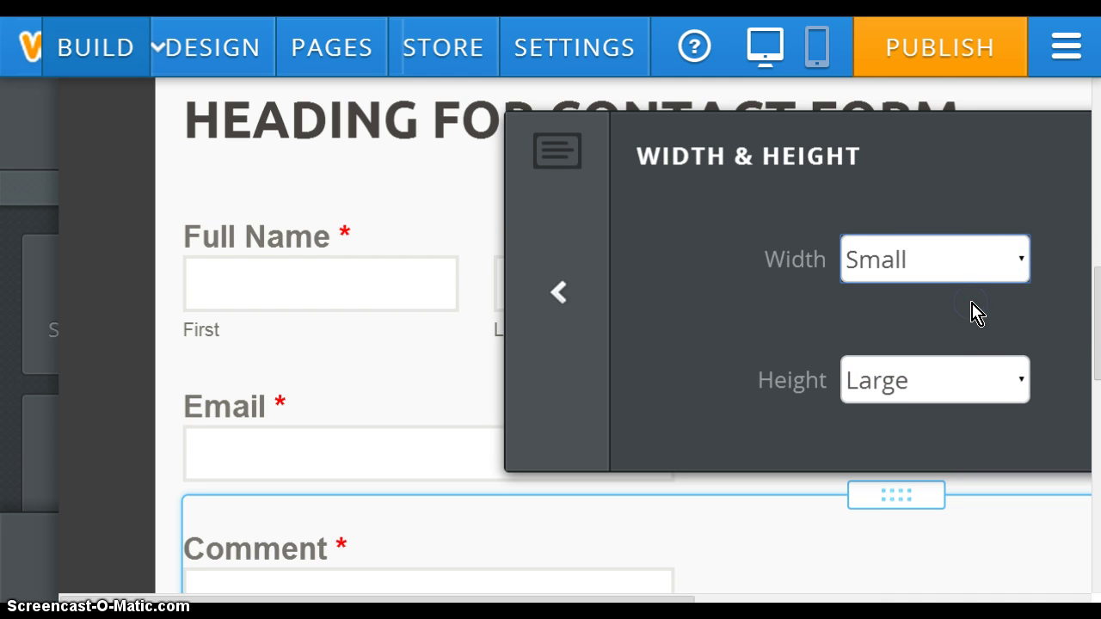
pyautogui.click(1020, 379)
pyautogui.click(970, 425)
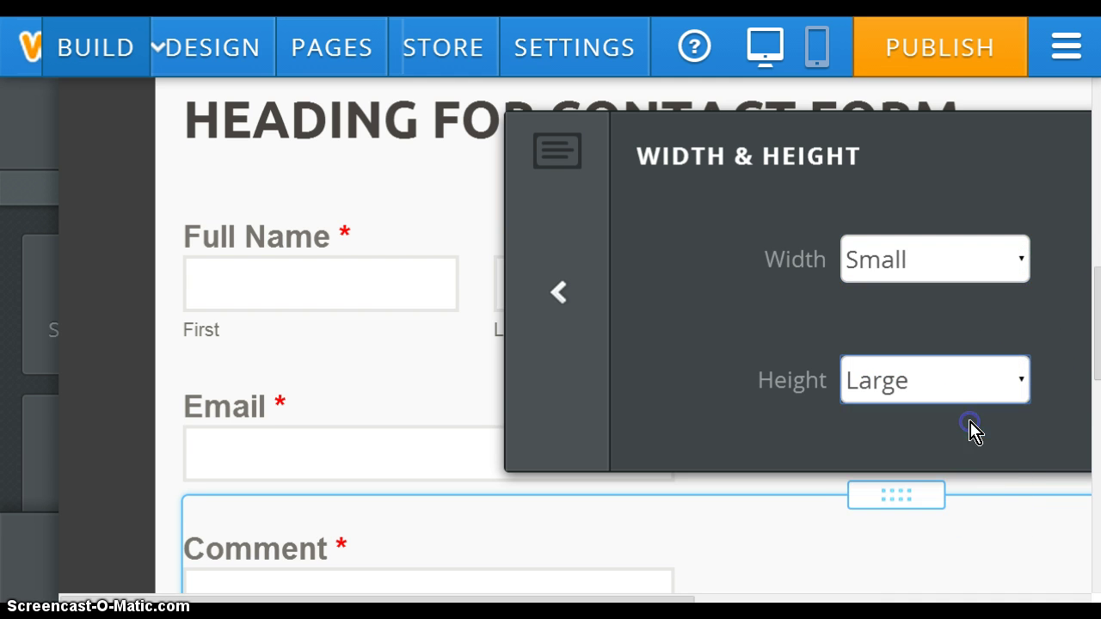
pyautogui.moveTo(1096, 319); pyautogui.dragTo(1097, 428)
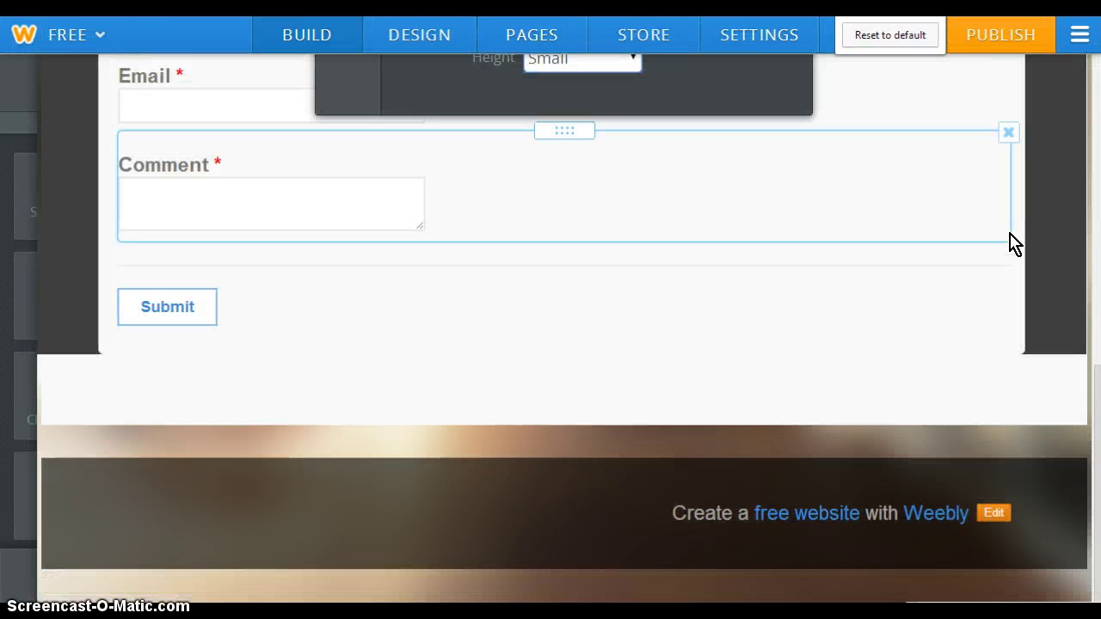
pyautogui.scroll(5, 1089, 442)
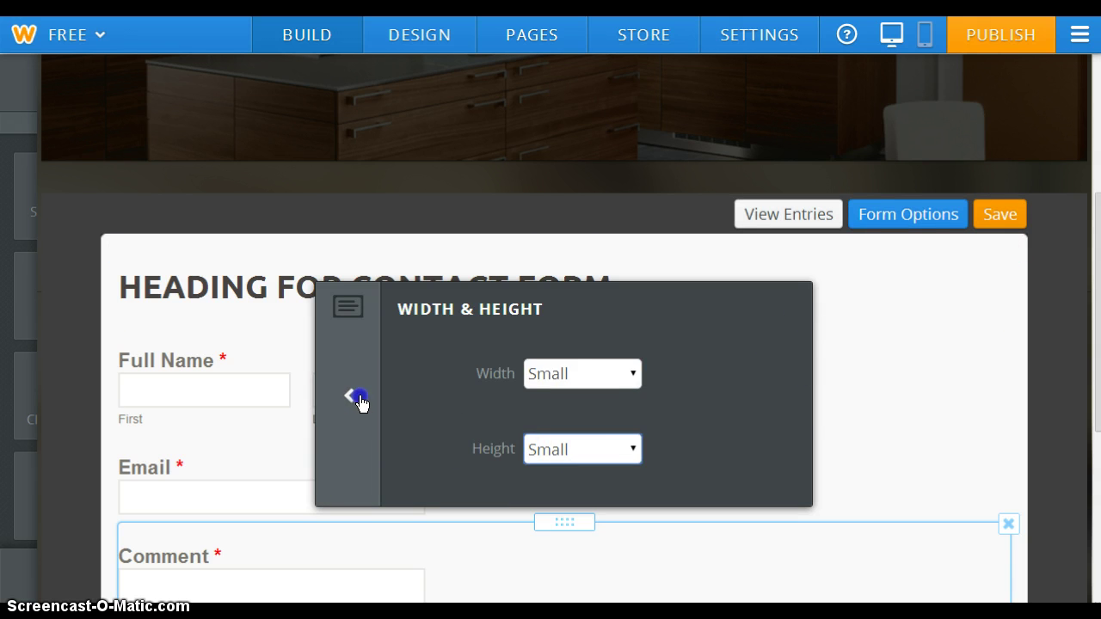
pyautogui.click(354, 397)
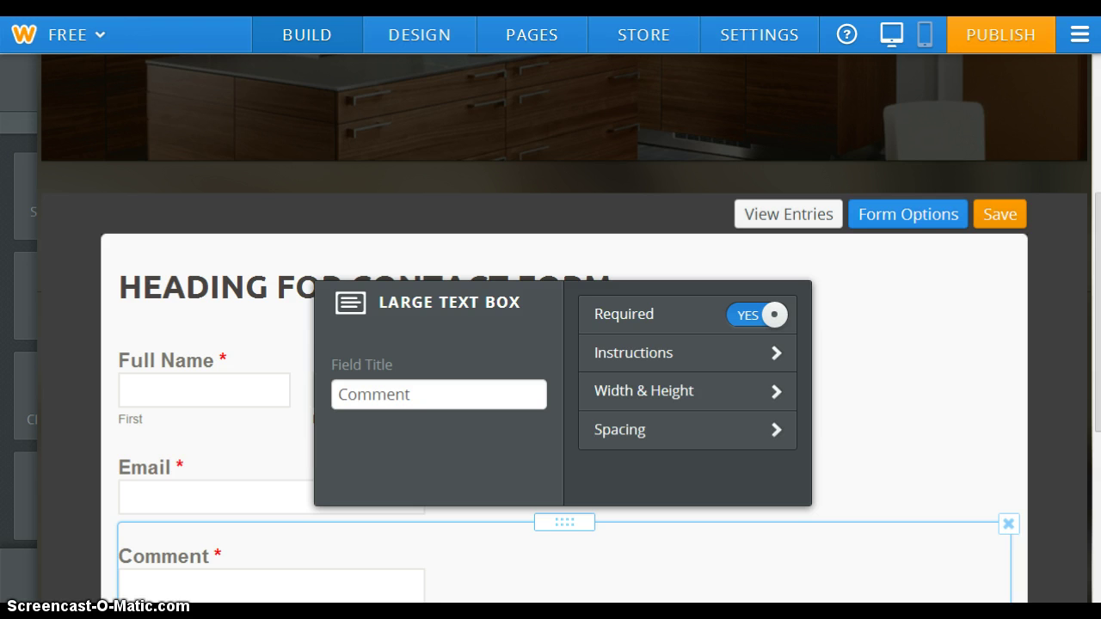
pyautogui.scroll(-2, 1075, 250)
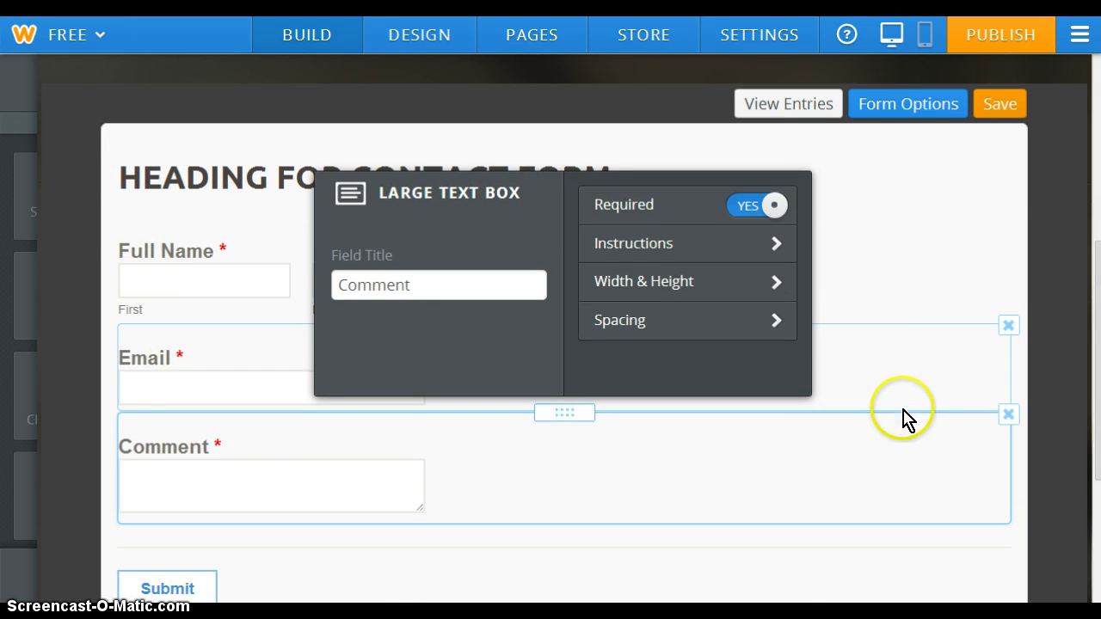
# Open the form's Advanced Form options and go into its Confirmation settings
pyautogui.click(942, 104)
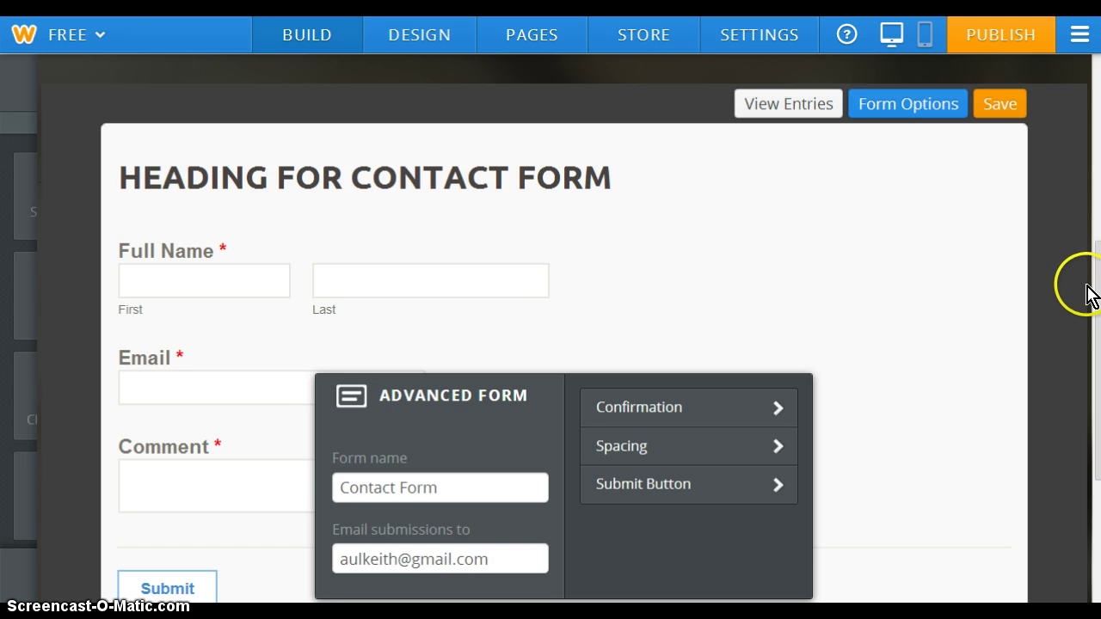
pyautogui.moveTo(1099, 304); pyautogui.dragTo(1094, 359)
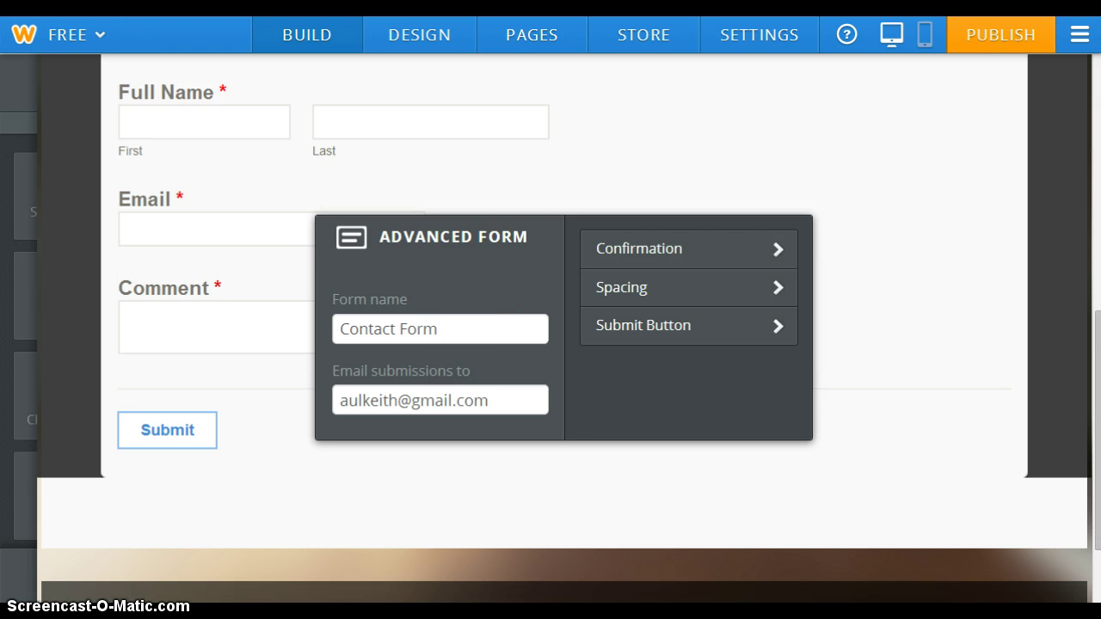
pyautogui.click(1096, 228)
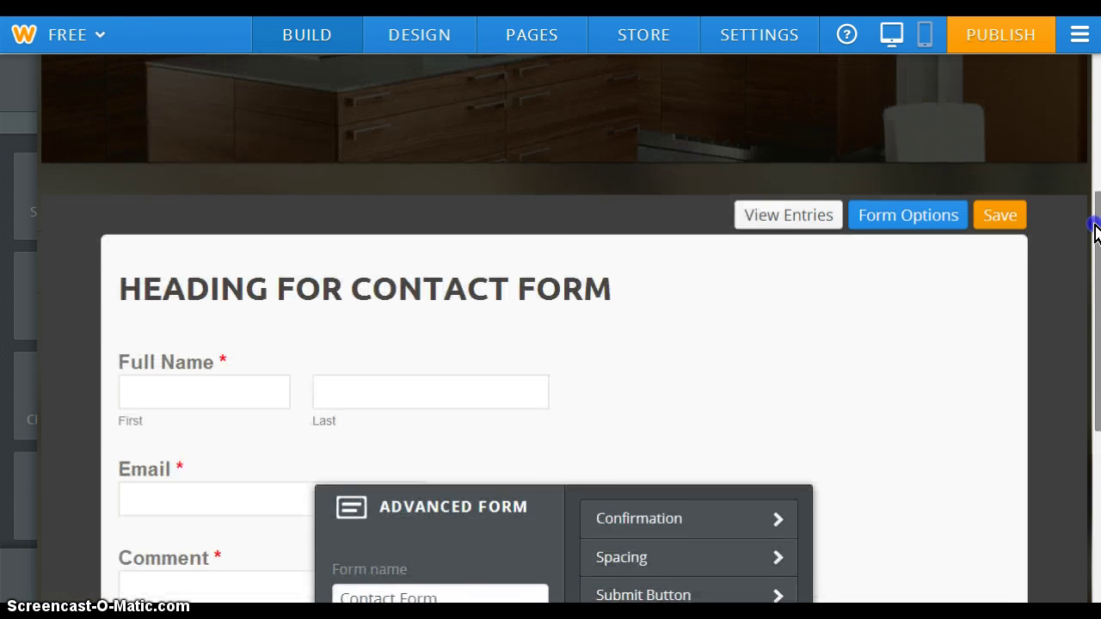
pyautogui.moveTo(1096, 228); pyautogui.dragTo(1096, 306)
pyautogui.click(533, 418)
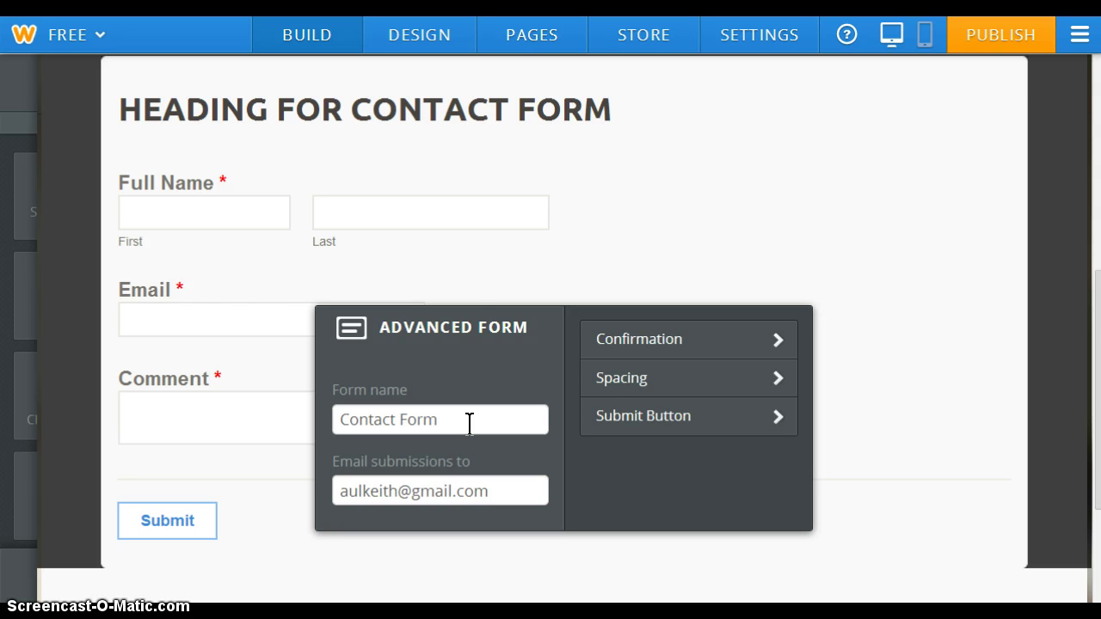
pyautogui.click(467, 421)
pyautogui.click(469, 503)
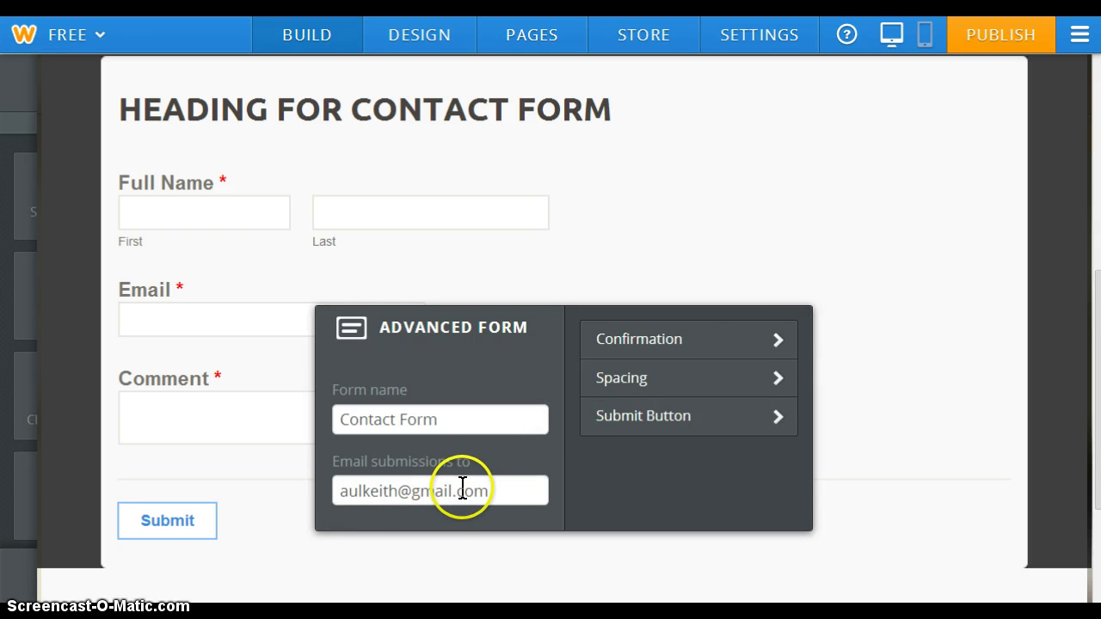
pyautogui.click(783, 340)
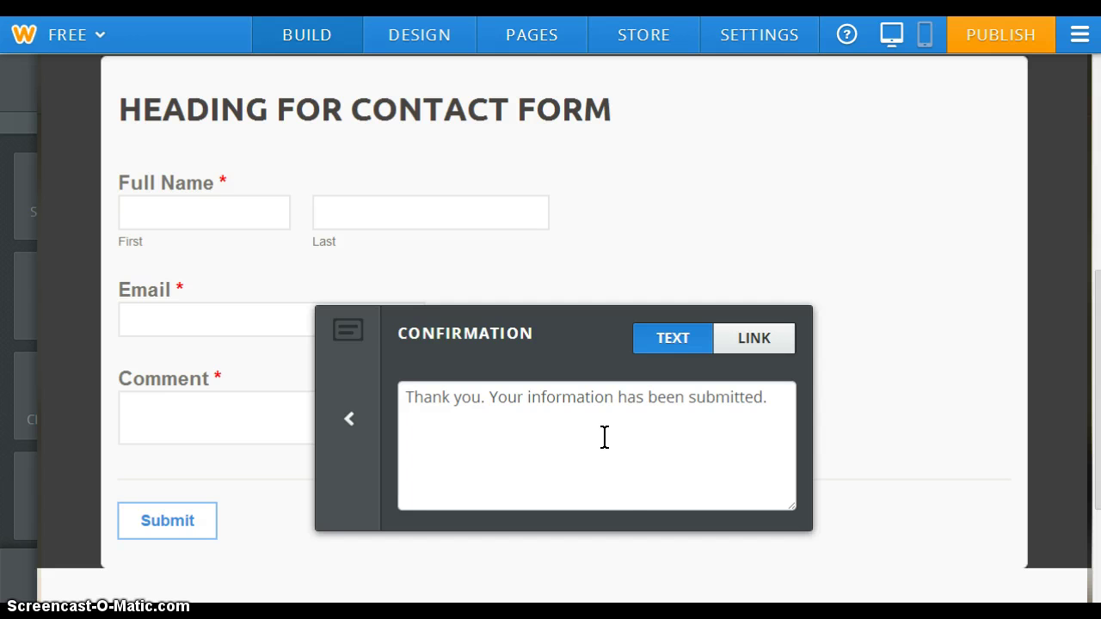
# Switch the form confirmation from the thank-you message to the LINK option
pyautogui.click(743, 462)
pyautogui.click(766, 396)
pyautogui.click(769, 342)
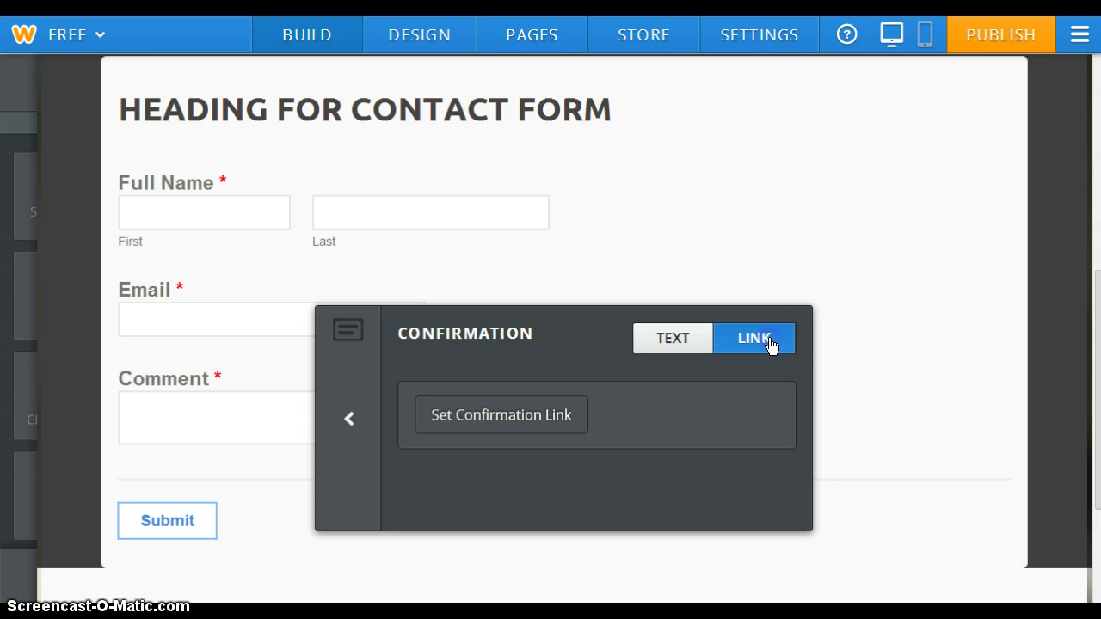
pyautogui.click(567, 417)
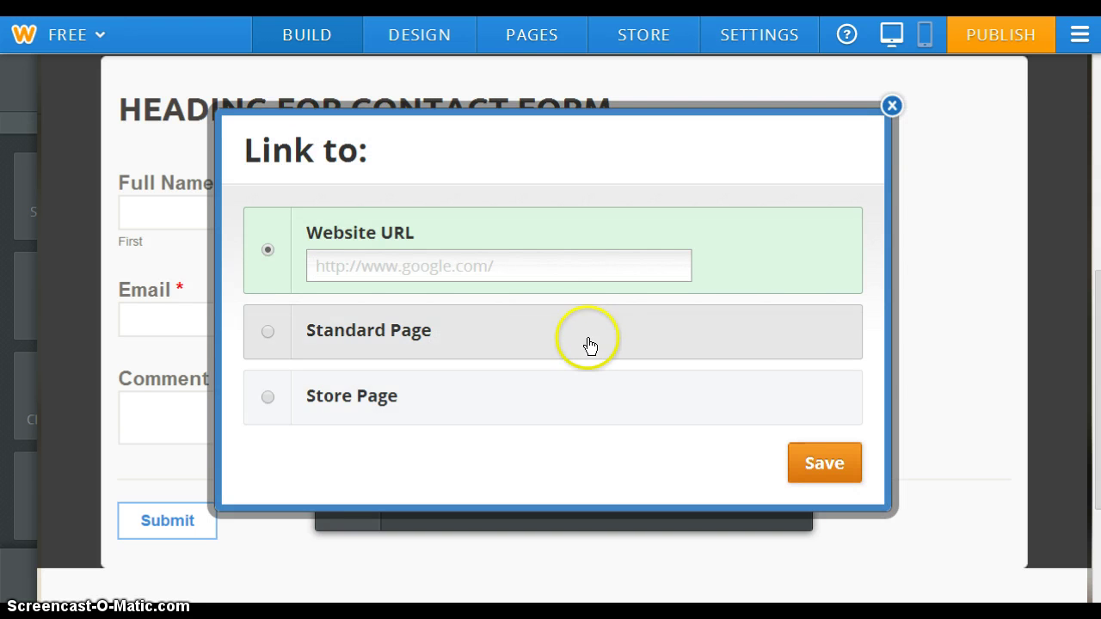
pyautogui.click(533, 265)
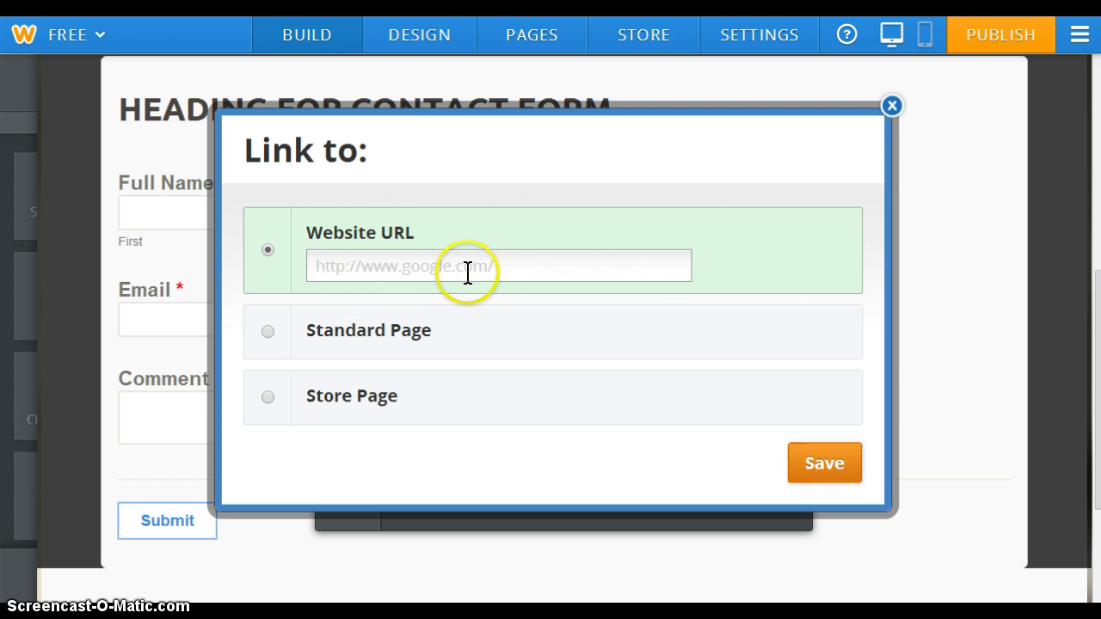
pyautogui.click(267, 331)
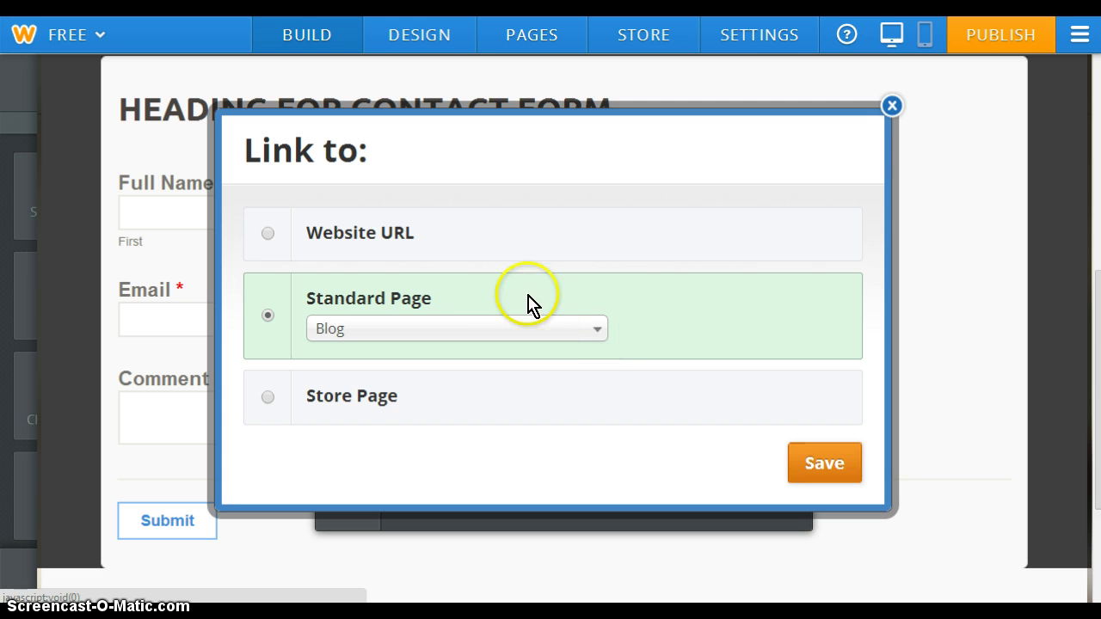
pyautogui.click(598, 331)
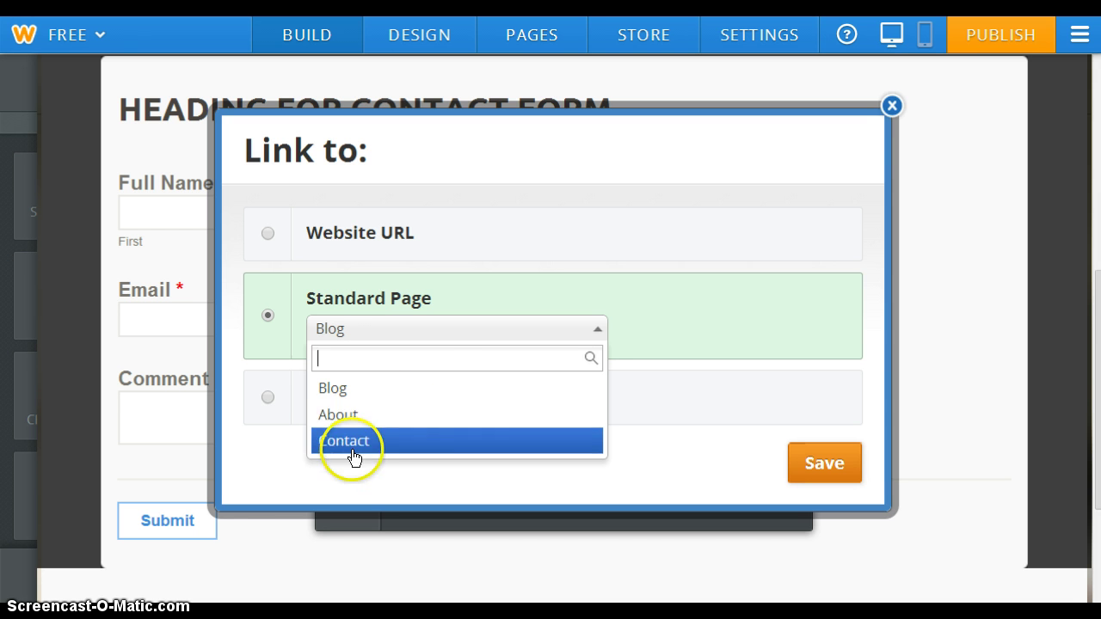
pyautogui.click(482, 285)
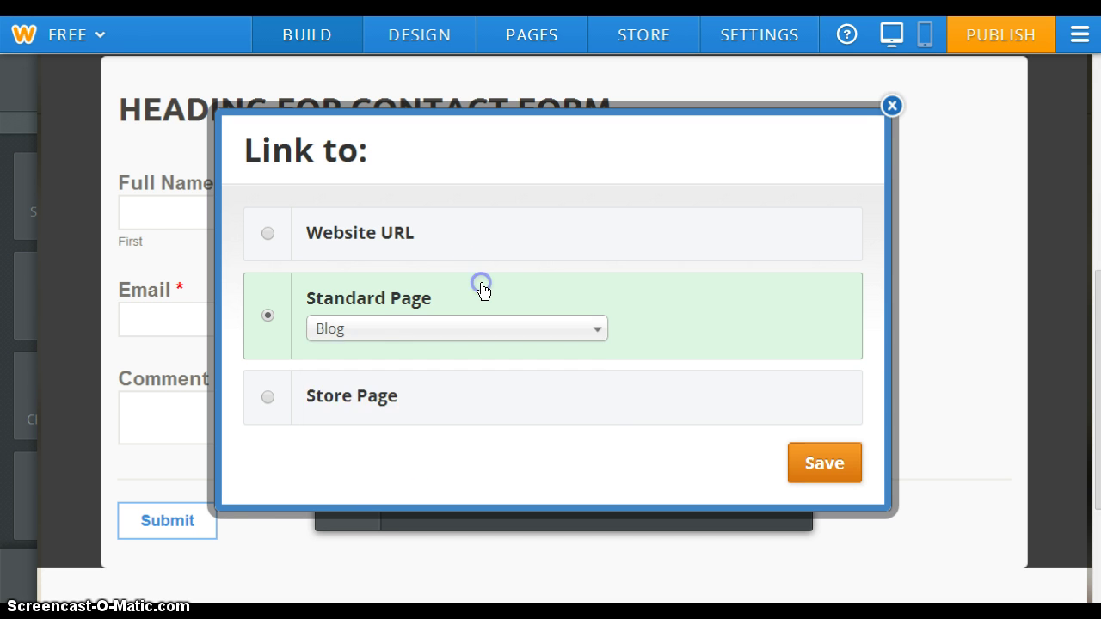
pyautogui.click(364, 397)
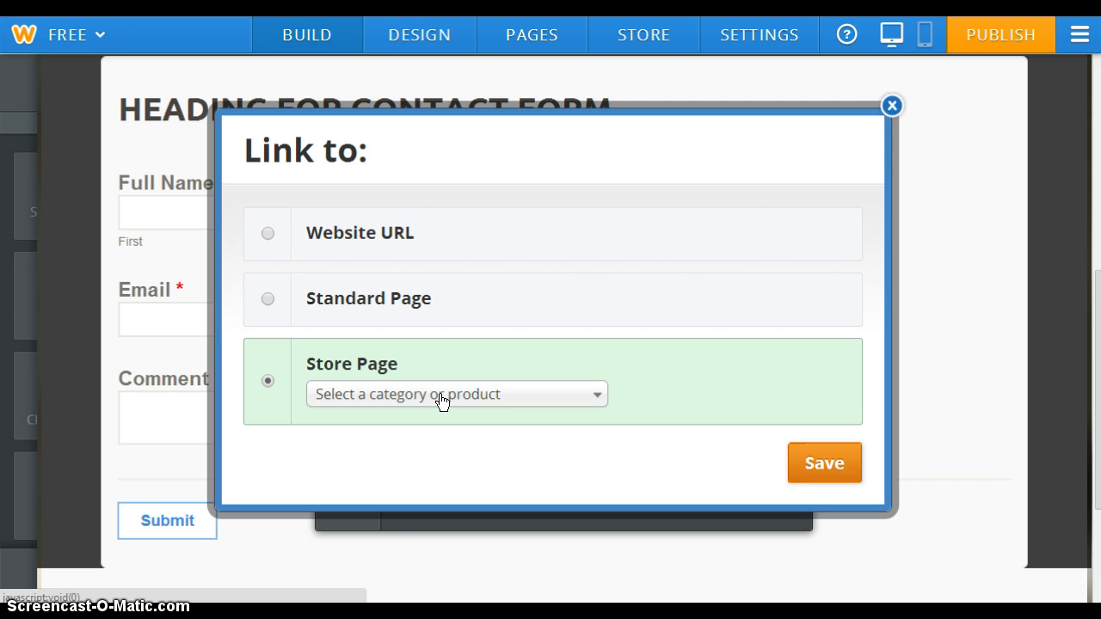
pyautogui.click(442, 399)
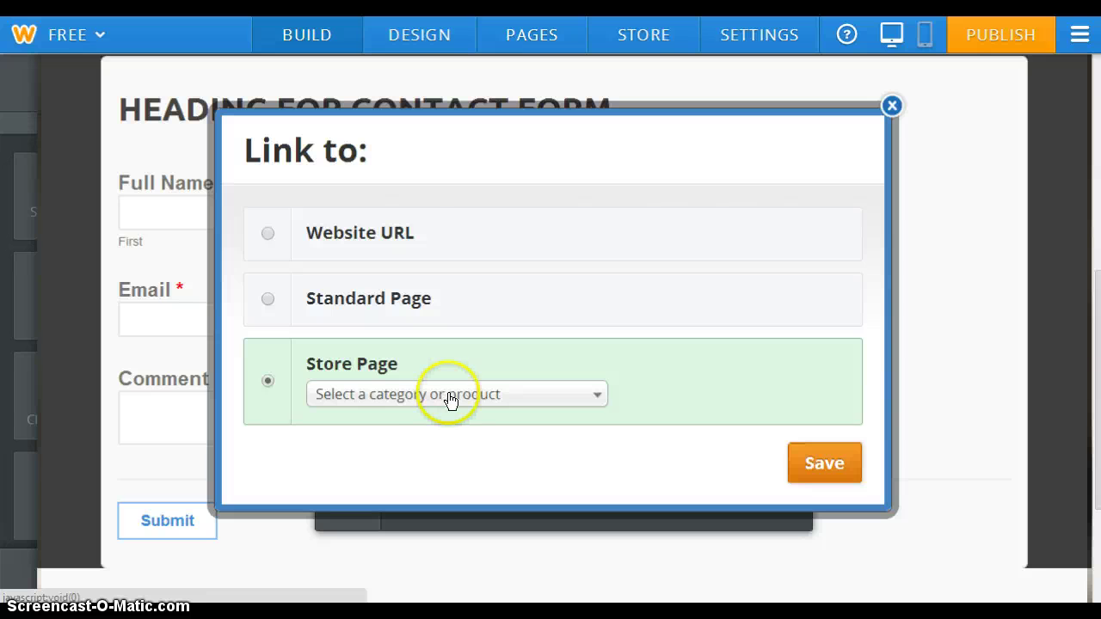
pyautogui.click(402, 482)
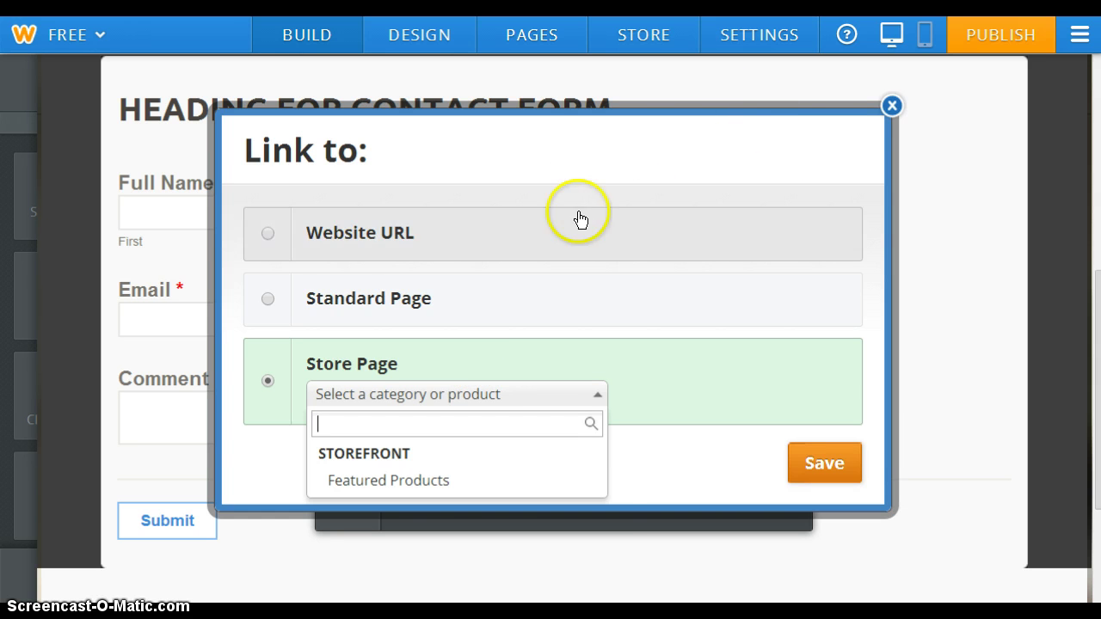
pyautogui.click(892, 105)
pyautogui.click(893, 106)
# Save the form, publish the site, and open the live site's blog page
pyautogui.click(769, 226)
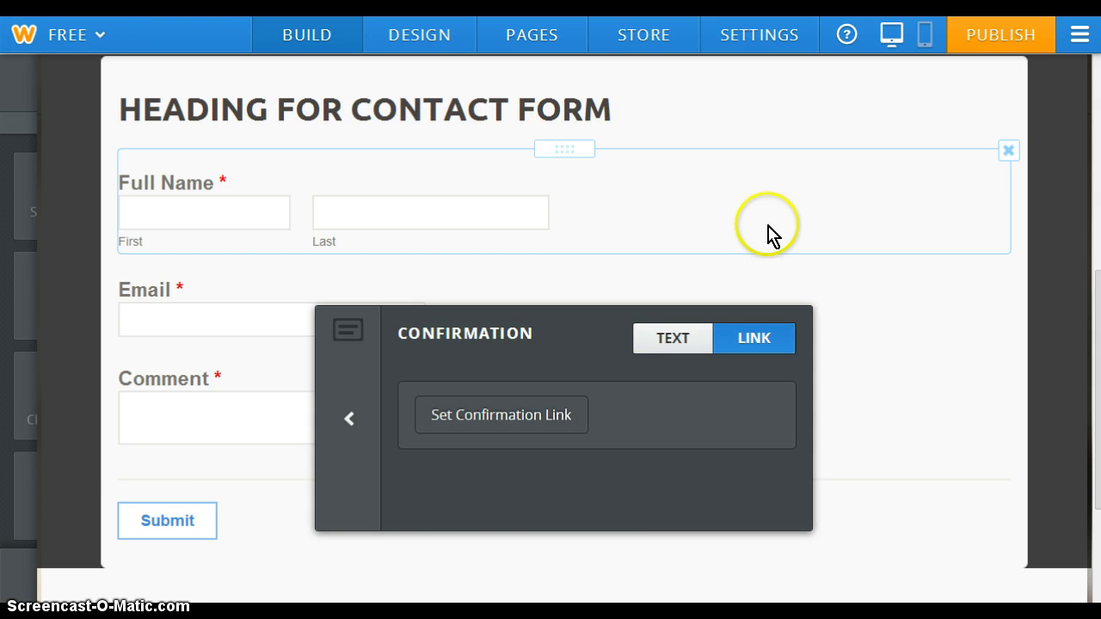
pyautogui.moveTo(1095, 278); pyautogui.dragTo(1097, 353)
pyautogui.scroll(5, 568, 327)
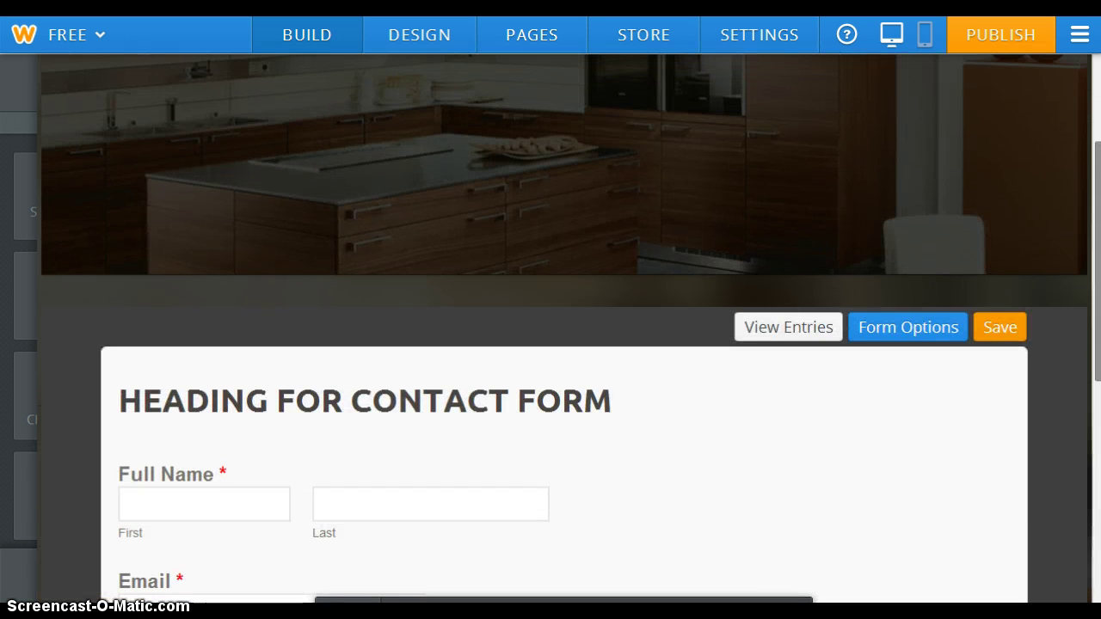
pyautogui.click(1005, 327)
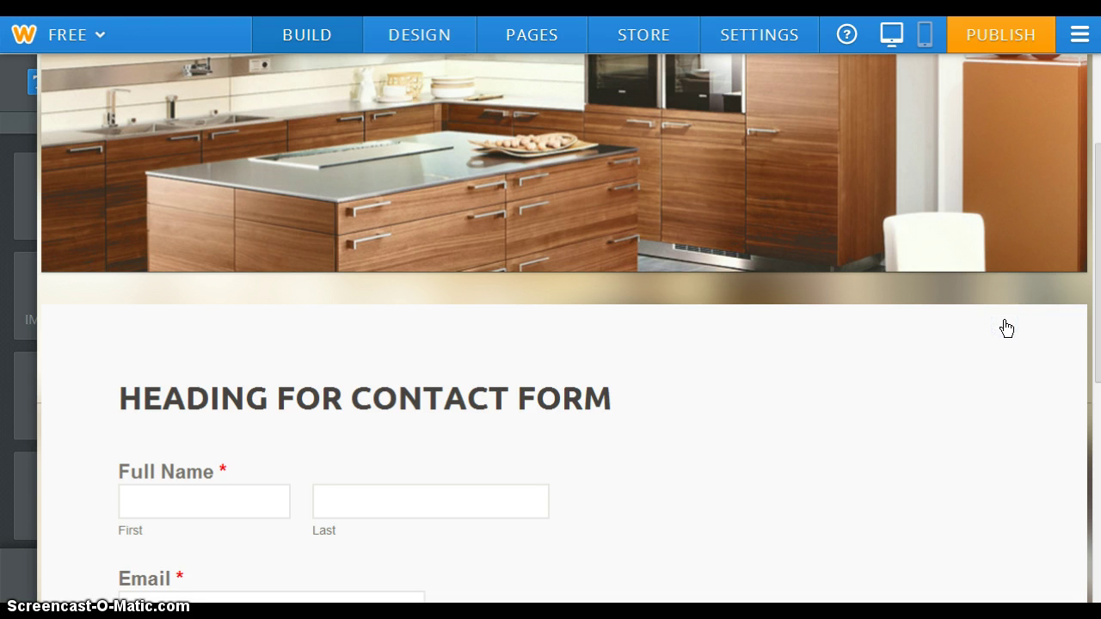
pyautogui.click(1008, 35)
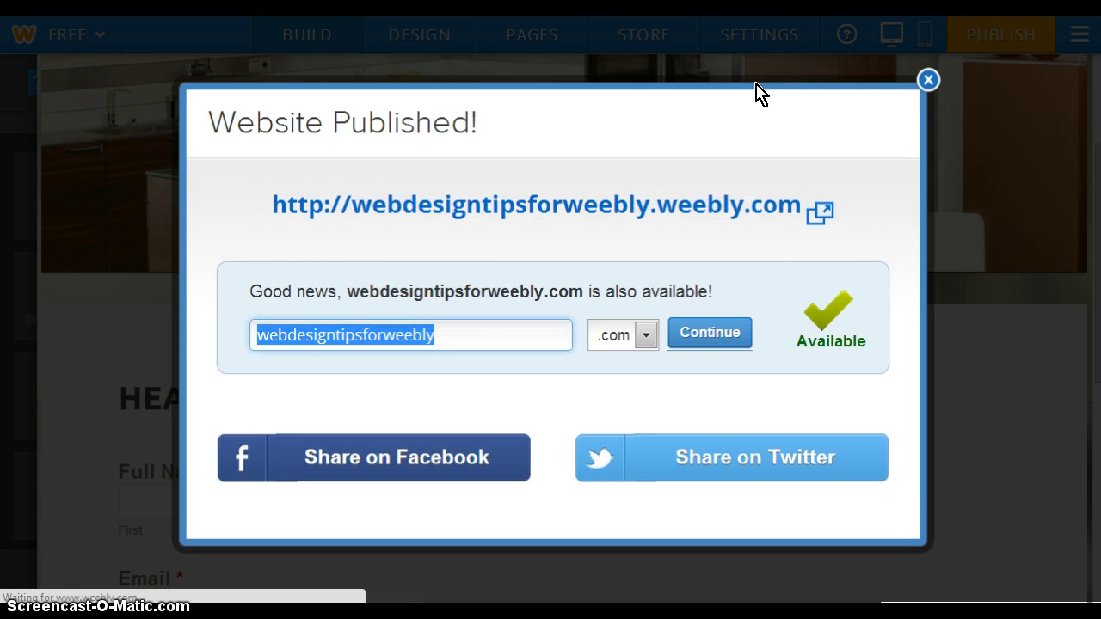
pyautogui.click(587, 208)
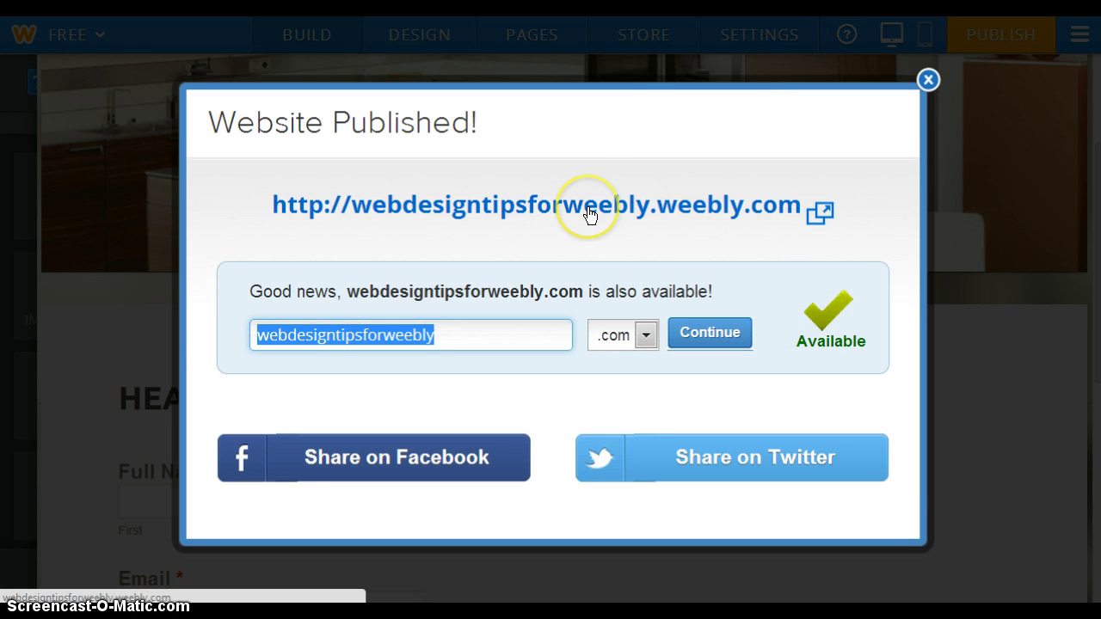
pyautogui.click(583, 207)
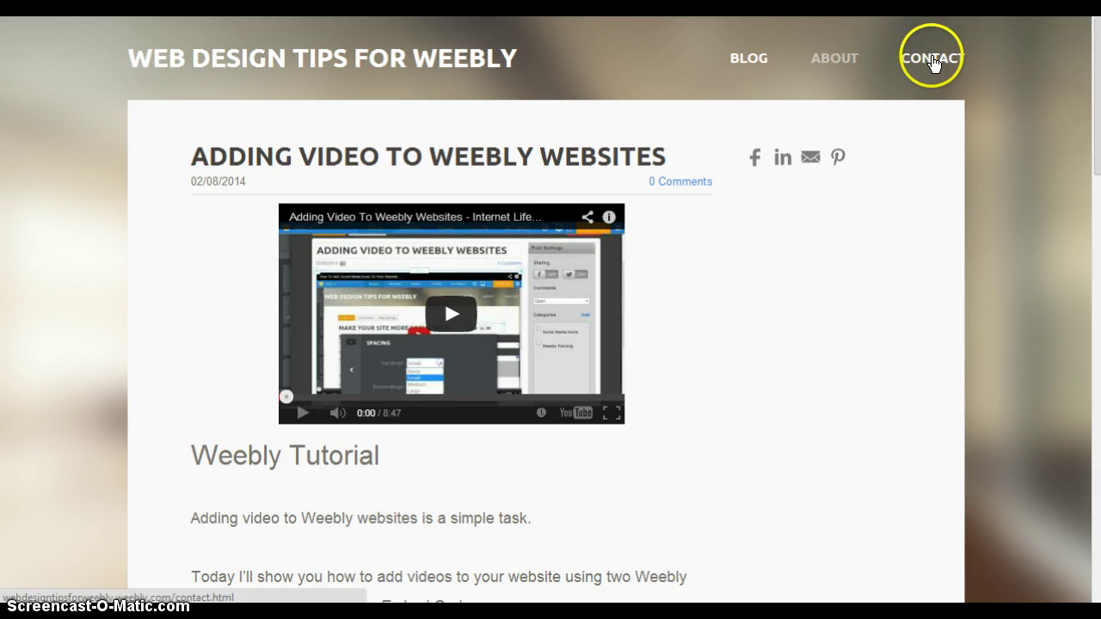
# Open the live Contact page, scroll to the form, and check the Last name and Email instructions
pyautogui.click(936, 62)
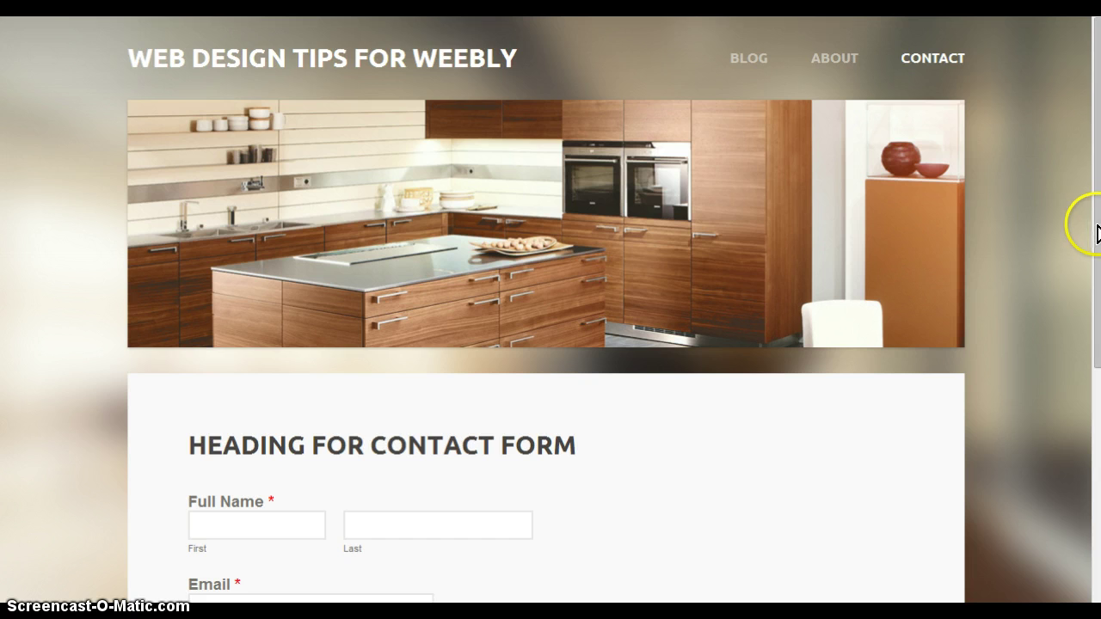
pyautogui.moveTo(1098, 231); pyautogui.dragTo(1086, 405)
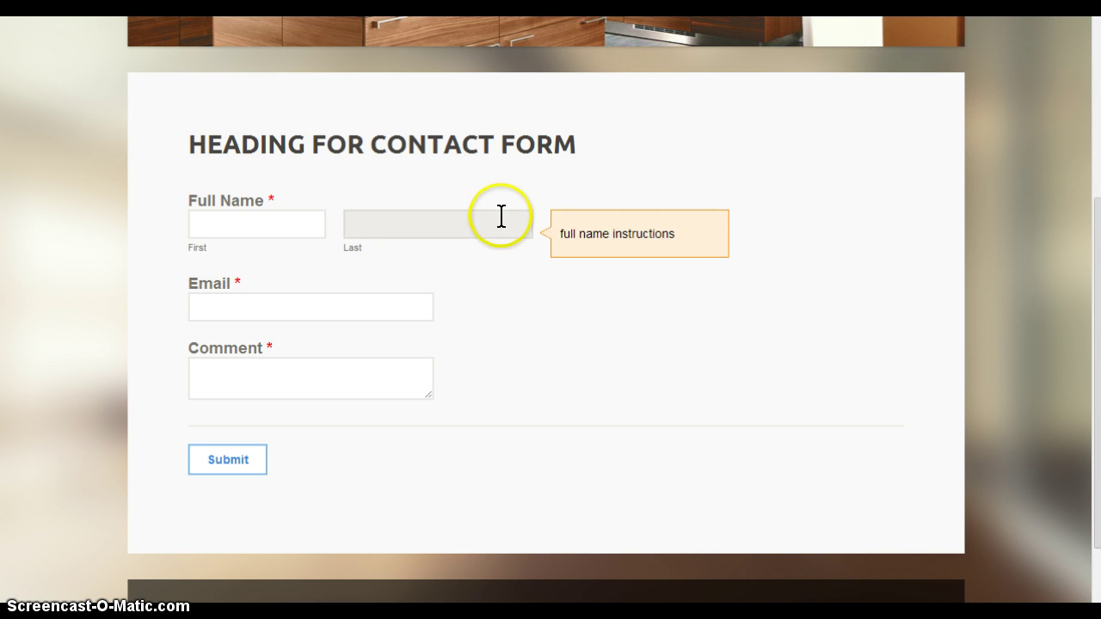
pyautogui.click(529, 212)
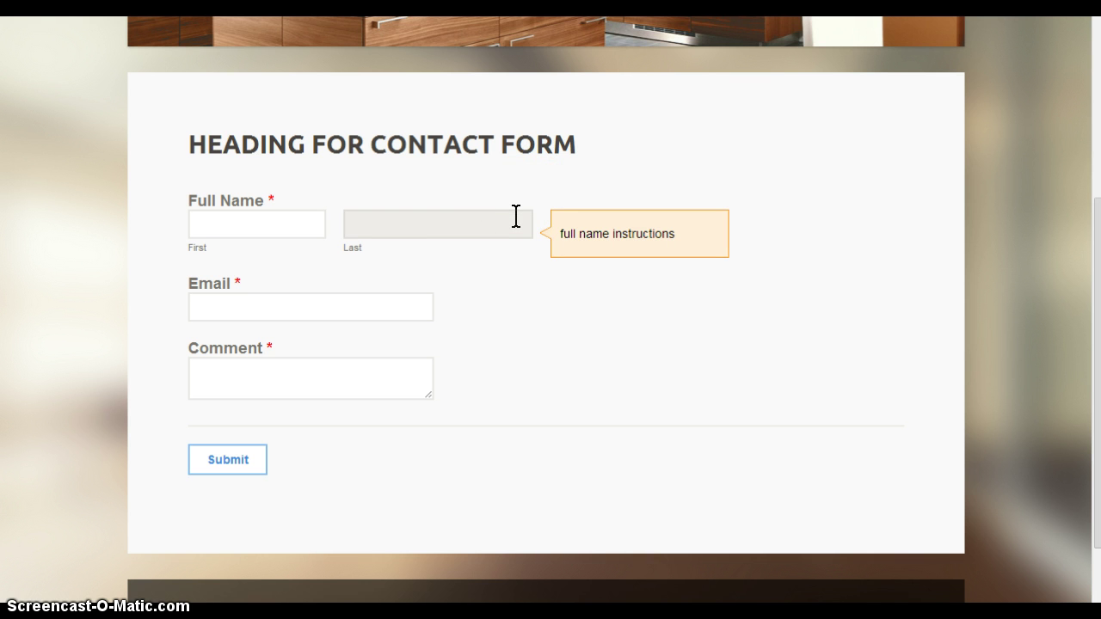
pyautogui.click(531, 281)
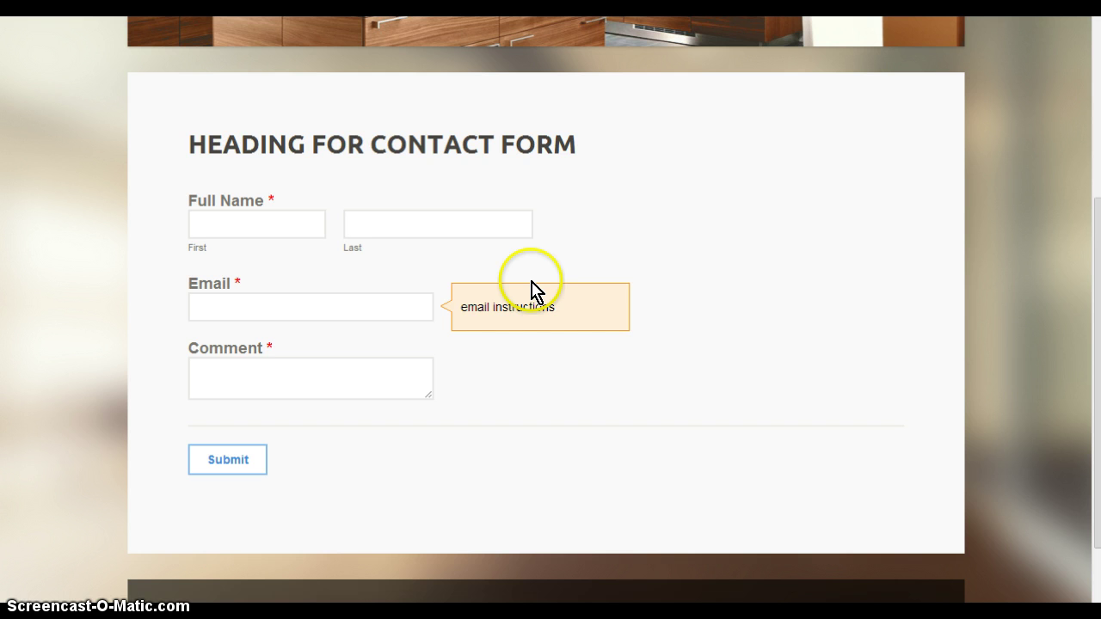
pyautogui.click(533, 290)
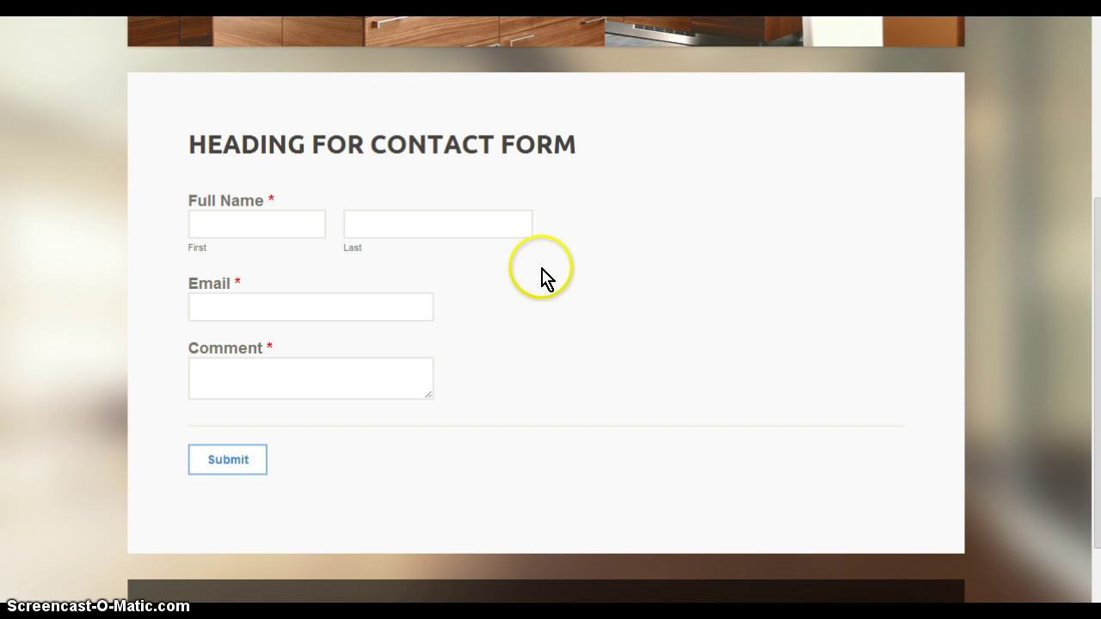
pyautogui.moveTo(428, 375)
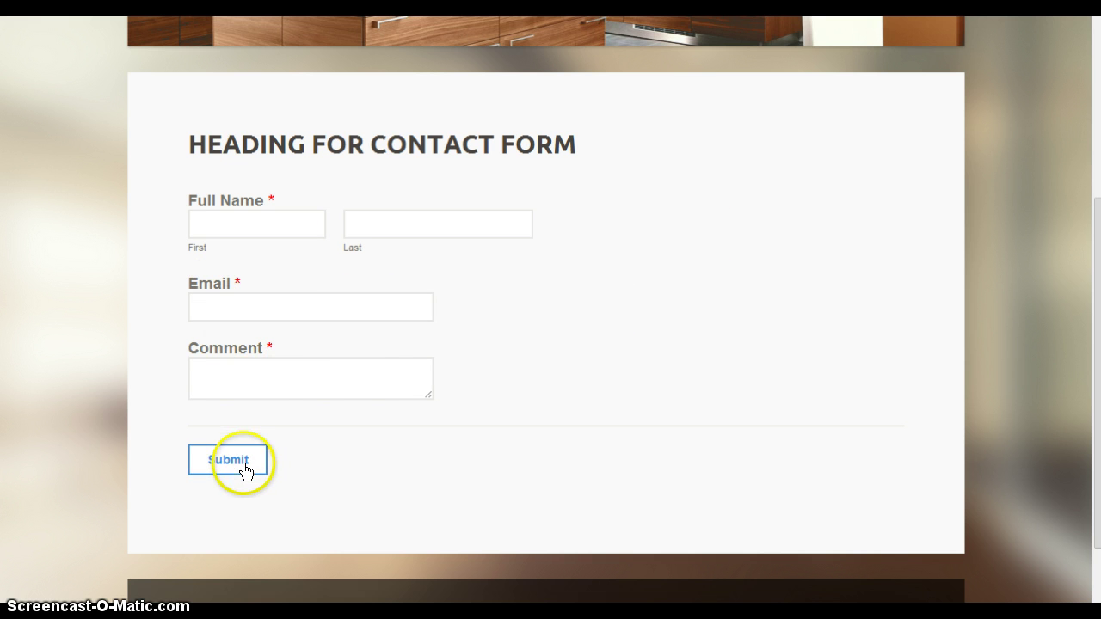
# Submit the empty form to trigger required-field errors, then view the First name and Email instructions
pyautogui.click(245, 469)
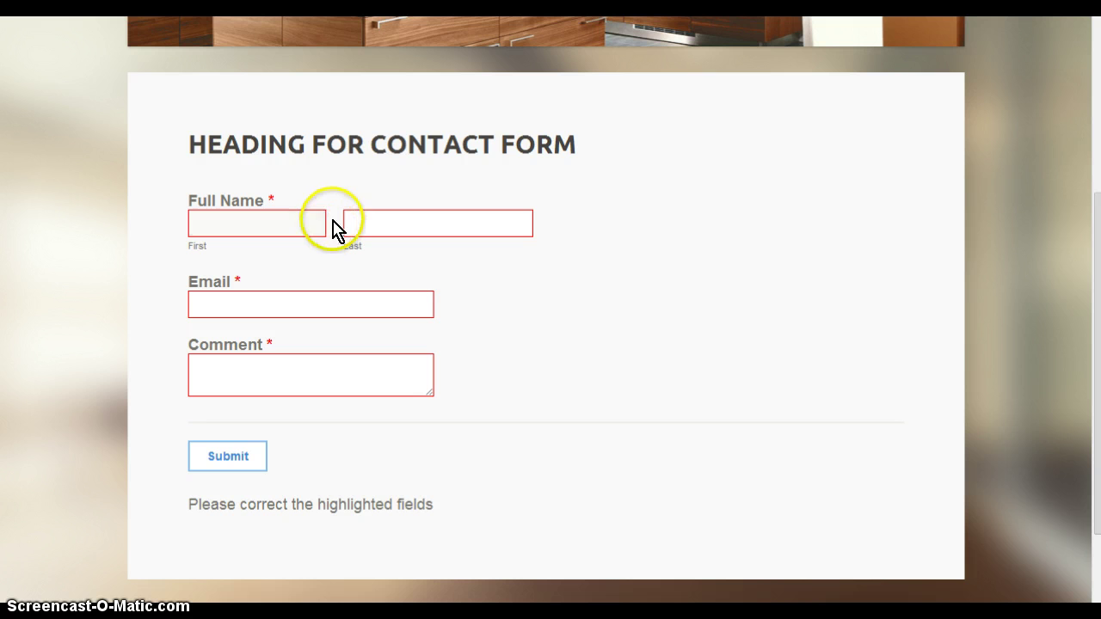
pyautogui.click(221, 216)
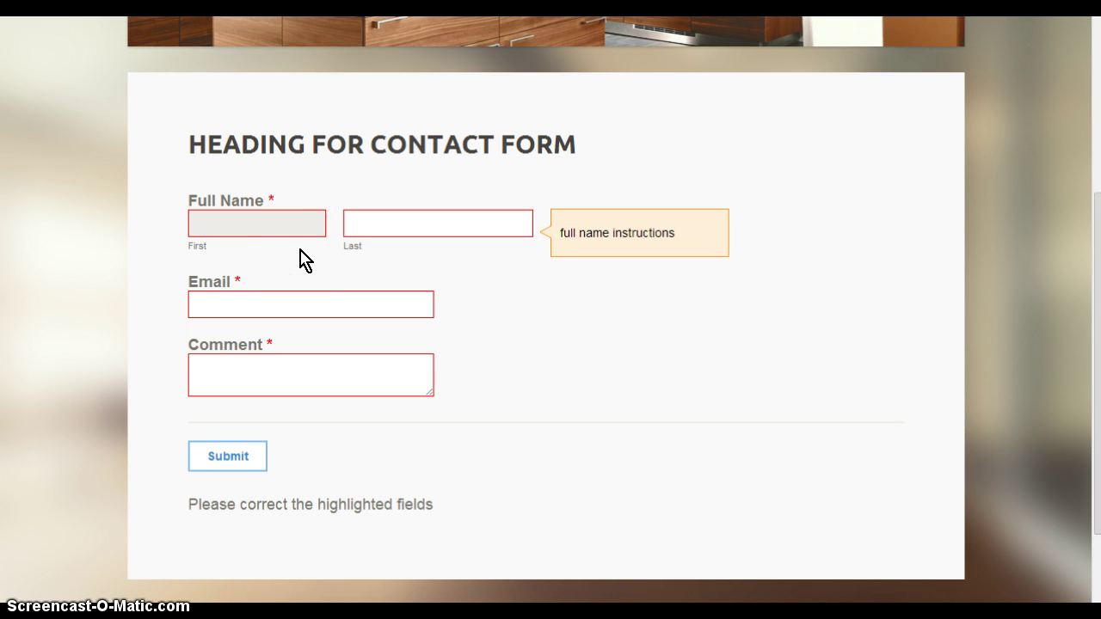
pyautogui.click(197, 519)
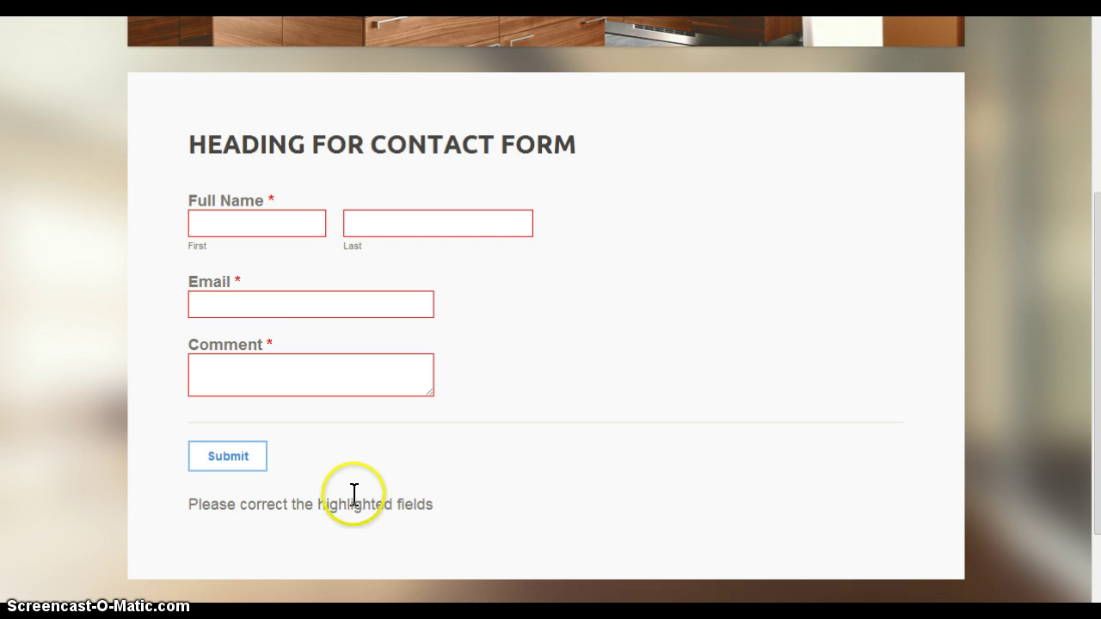
pyautogui.click(314, 306)
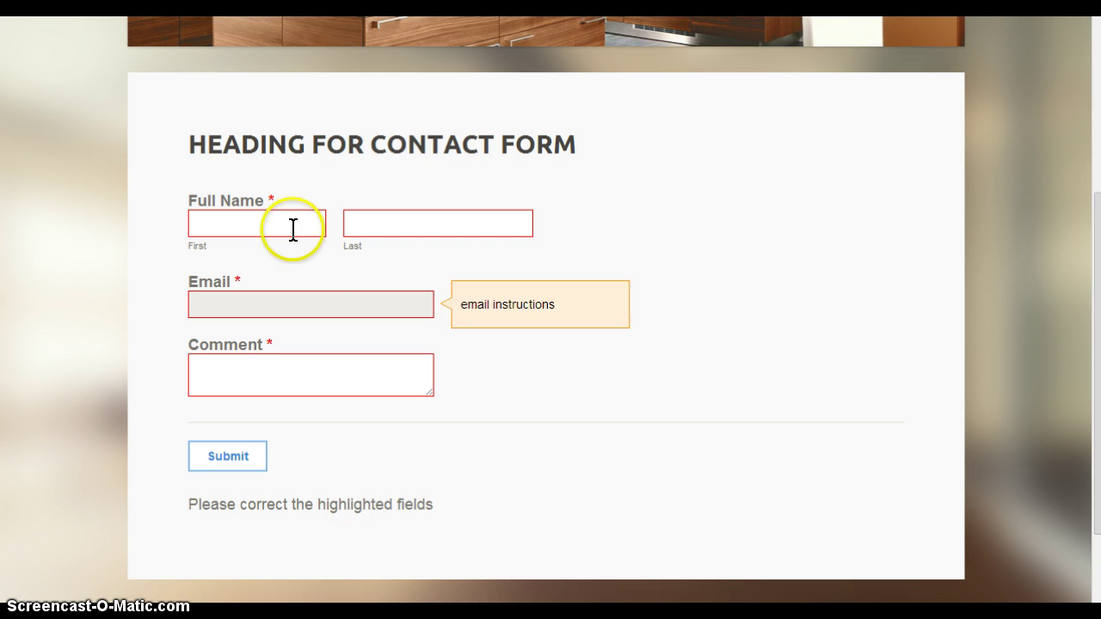
pyautogui.click(288, 224)
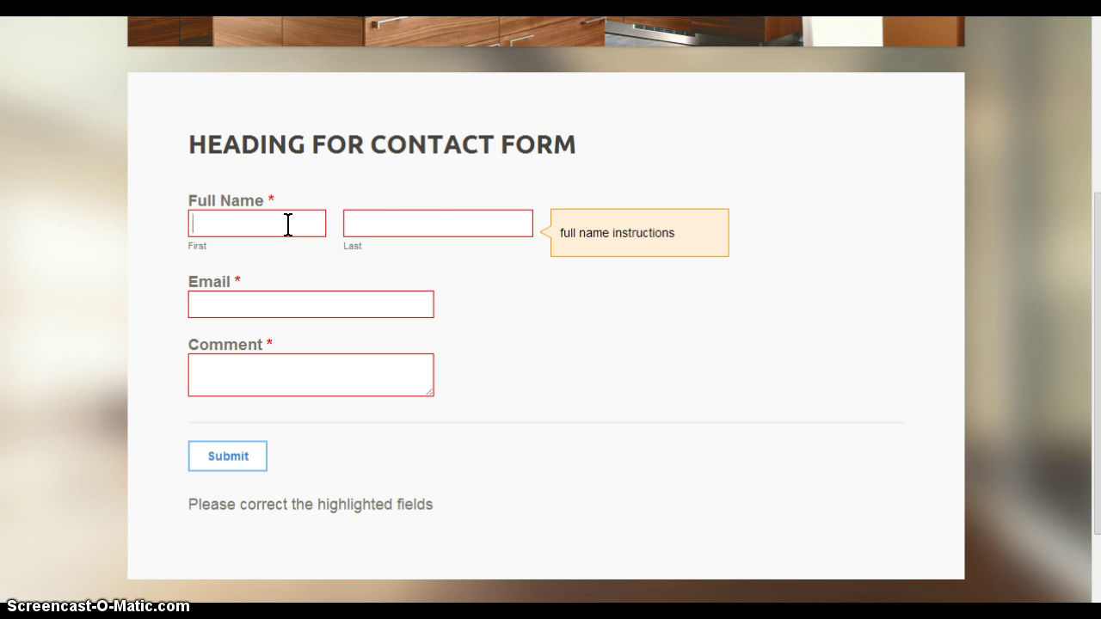
# Fill First, Last, Email and Comment with test entries, including 'comment', and submit the form
pyautogui.write('lkajfs')
pyautogui.press('Tab')
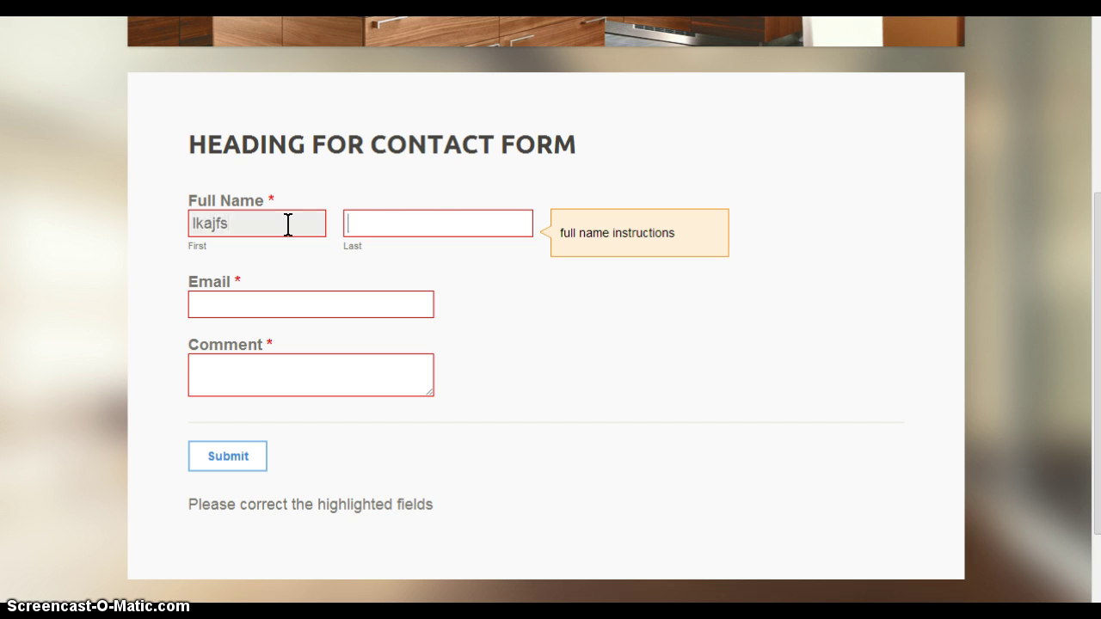
pyautogui.write('lakjdfsa')
pyautogui.click(250, 312)
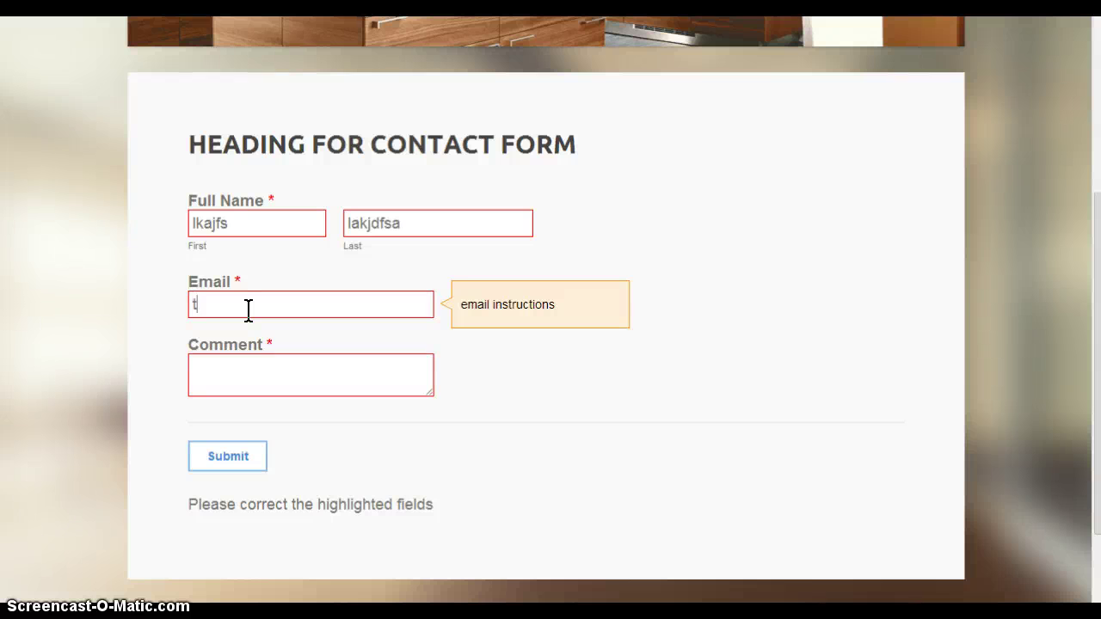
pyautogui.click(252, 356)
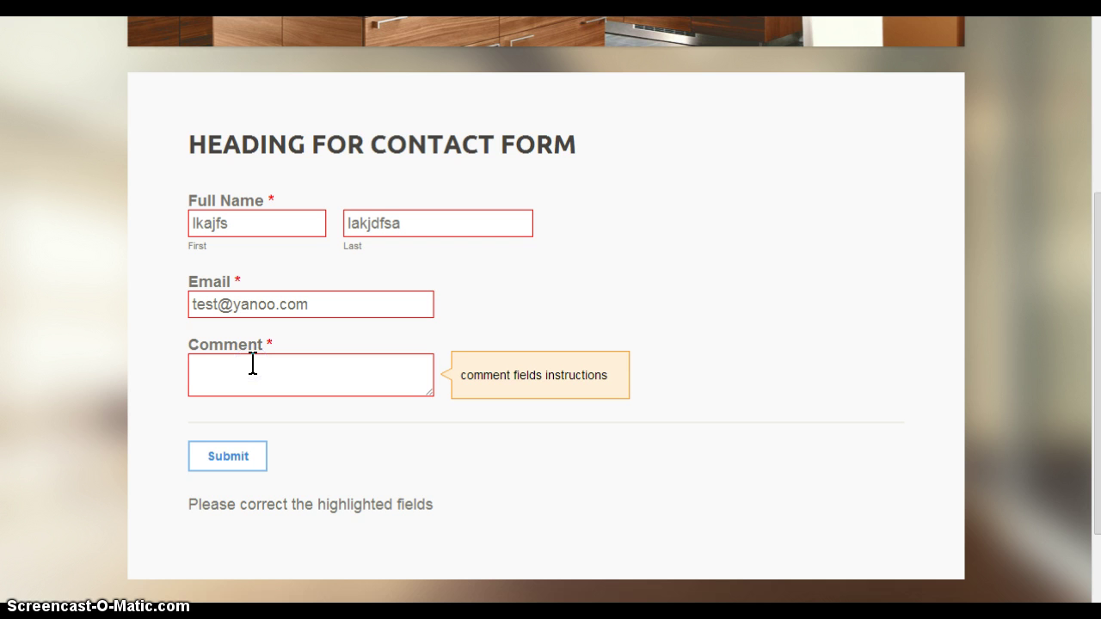
pyautogui.write('comment')
pyautogui.click(251, 456)
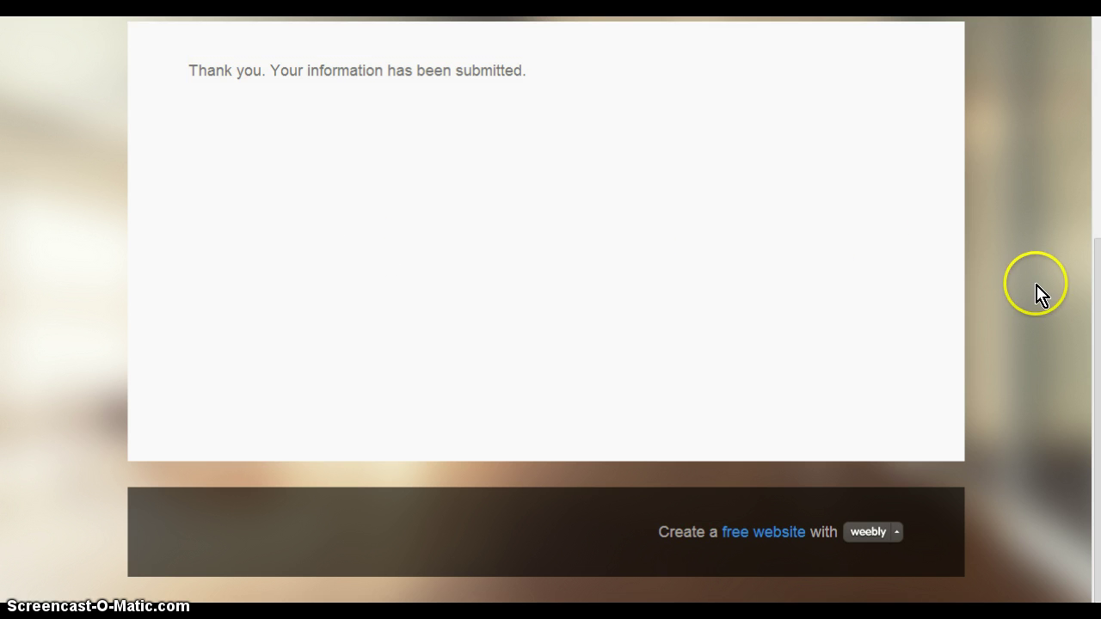
# Scroll the thank-you page, then return to the editor's Website Published dialog
pyautogui.moveTo(1085, 315); pyautogui.dragTo(1092, 276)
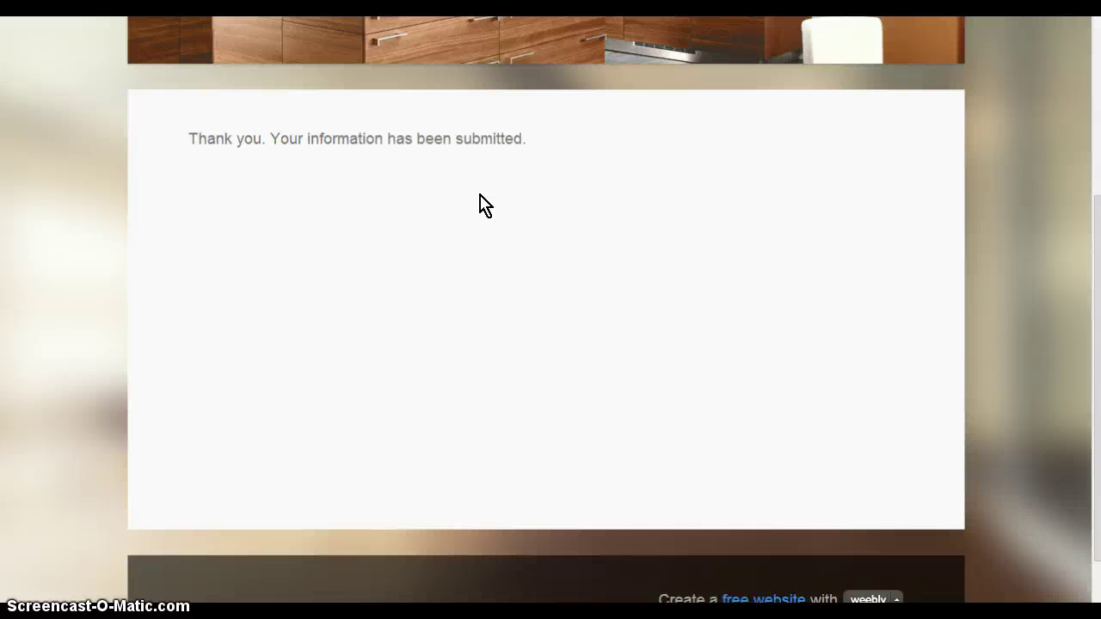
pyautogui.moveTo(1081, 320); pyautogui.dragTo(1089, 164)
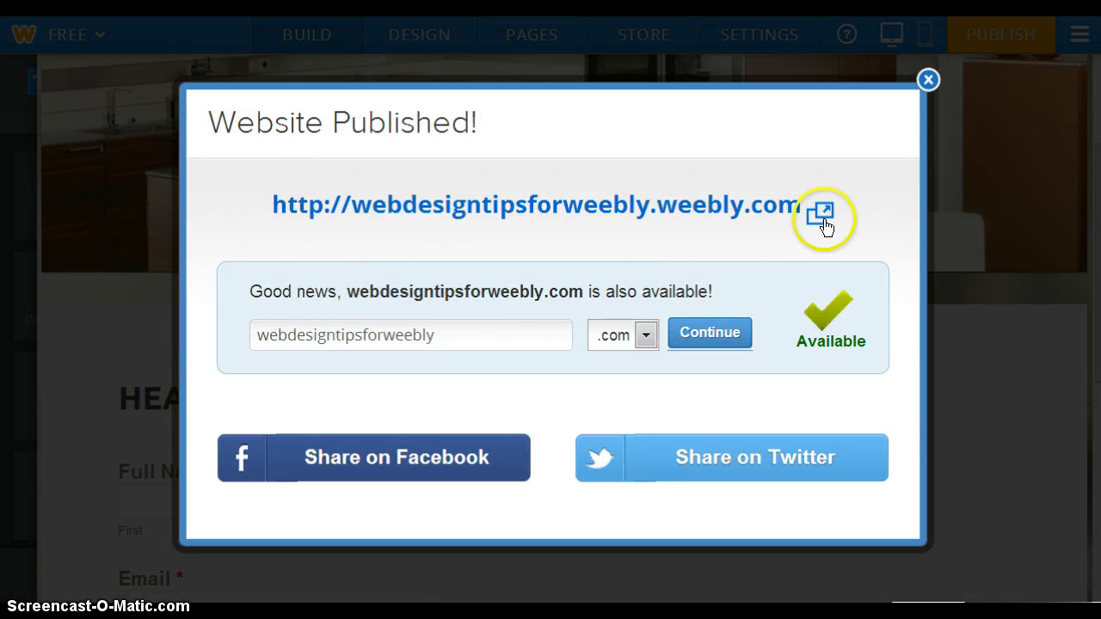
# Dismiss the Website Published notice and select the contact form for editing
pyautogui.click(929, 80)
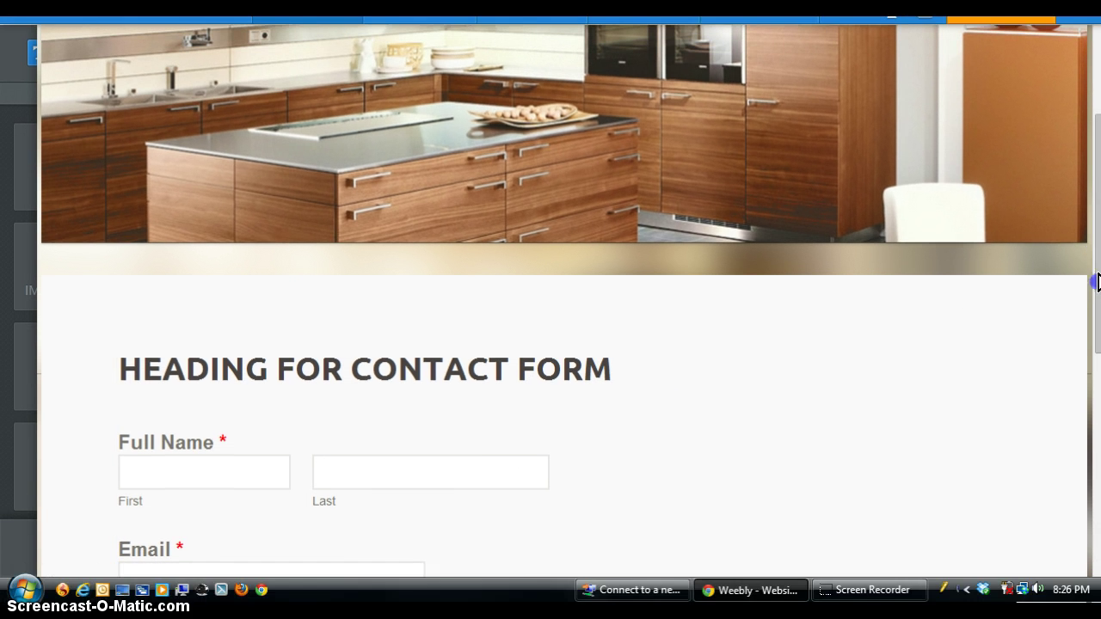
pyautogui.moveTo(1096, 248); pyautogui.dragTo(1096, 304)
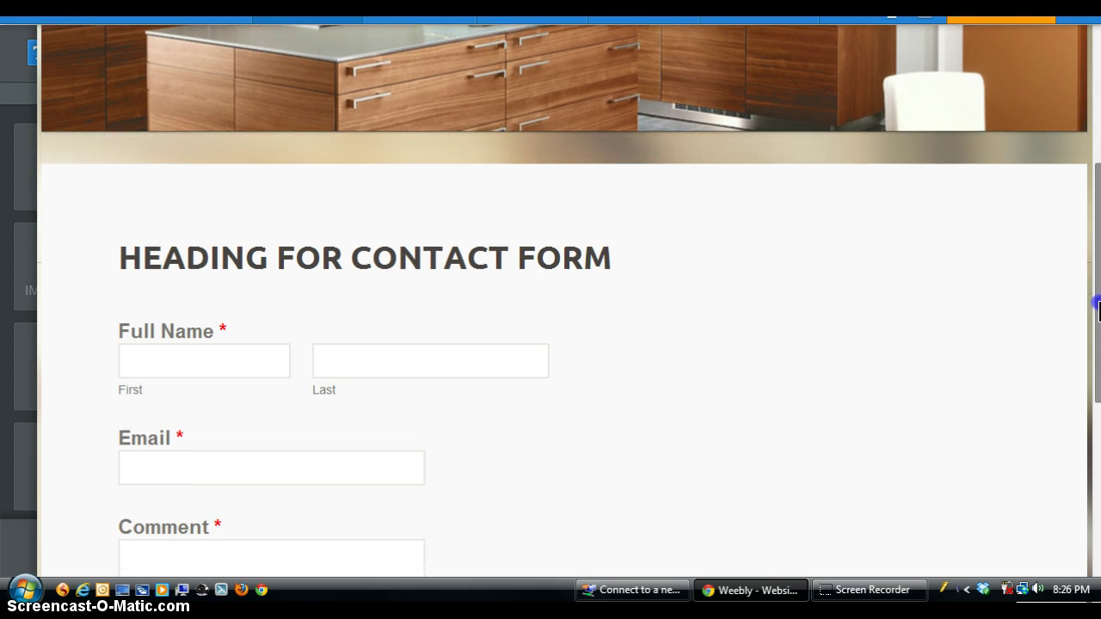
pyautogui.click(990, 244)
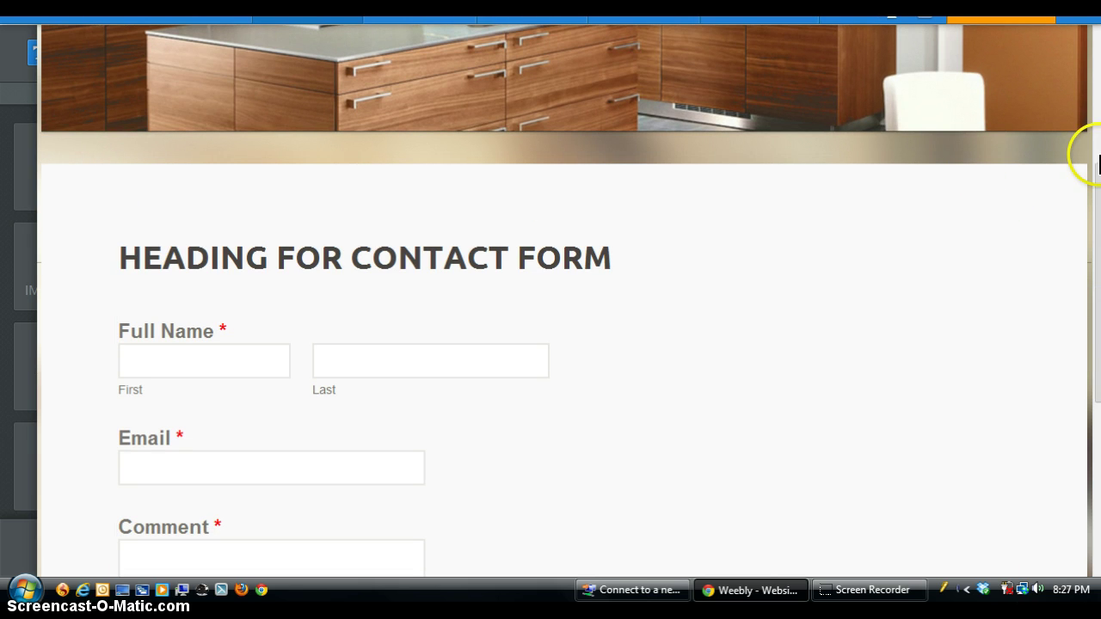
pyautogui.moveTo(1097, 280); pyautogui.dragTo(1098, 381)
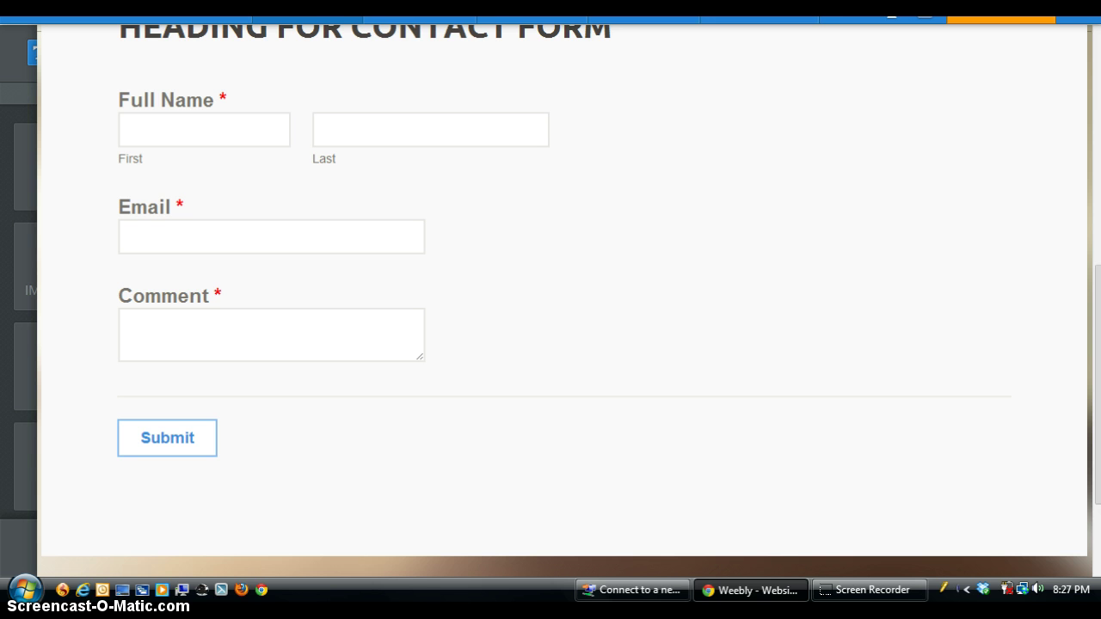
pyautogui.scroll(4, 946, 312)
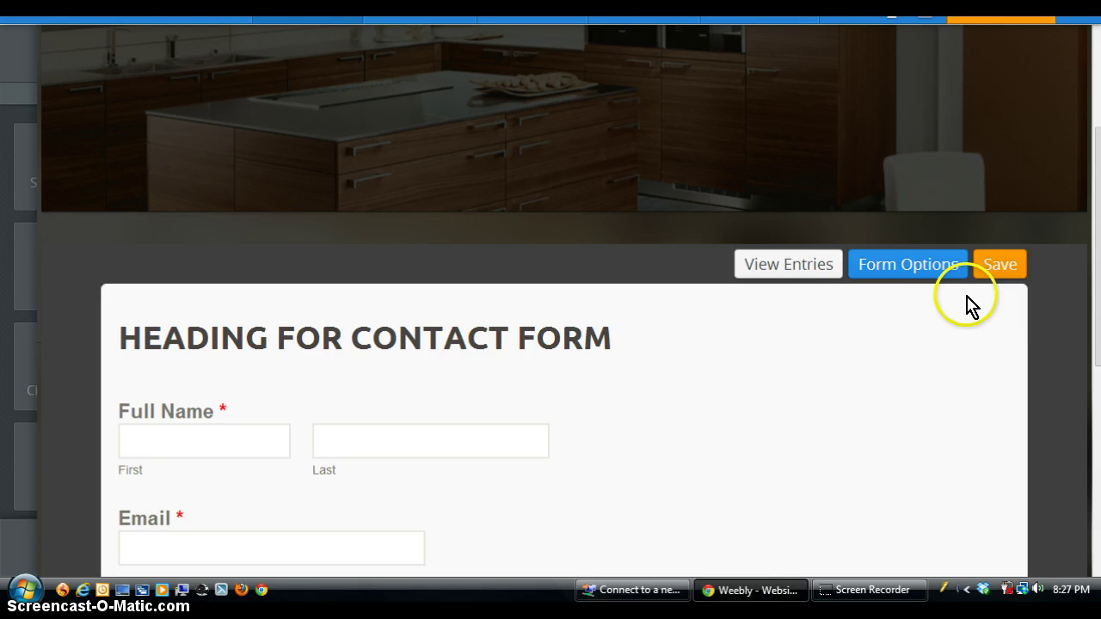
# In the form's Confirmation options, switch from a text message to a link and start setting it
pyautogui.click(947, 269)
pyautogui.click(686, 254)
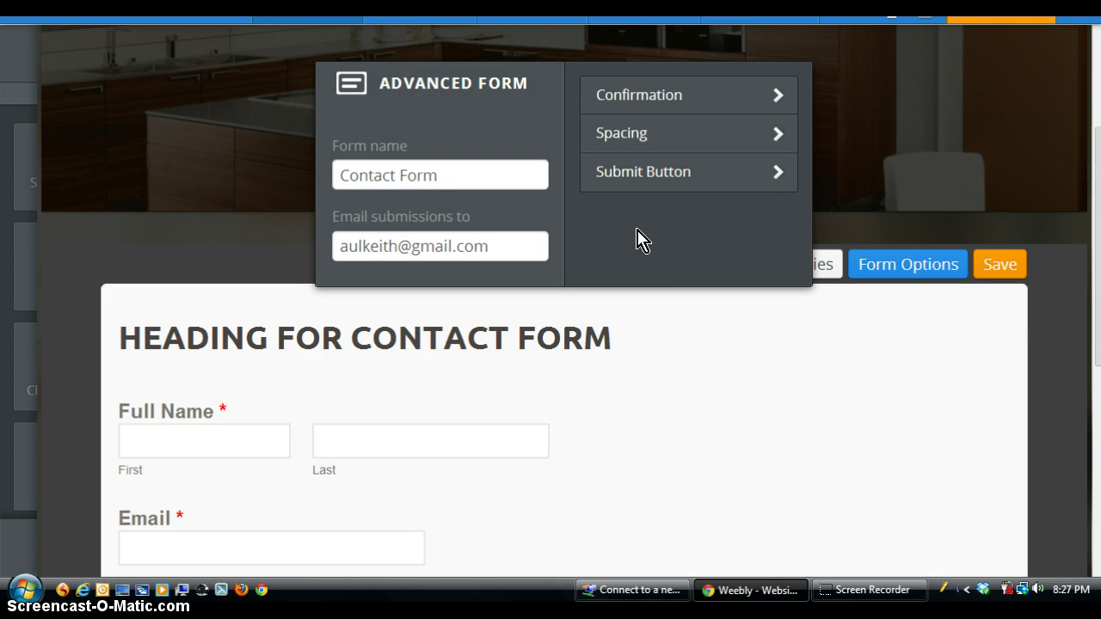
pyautogui.click(747, 94)
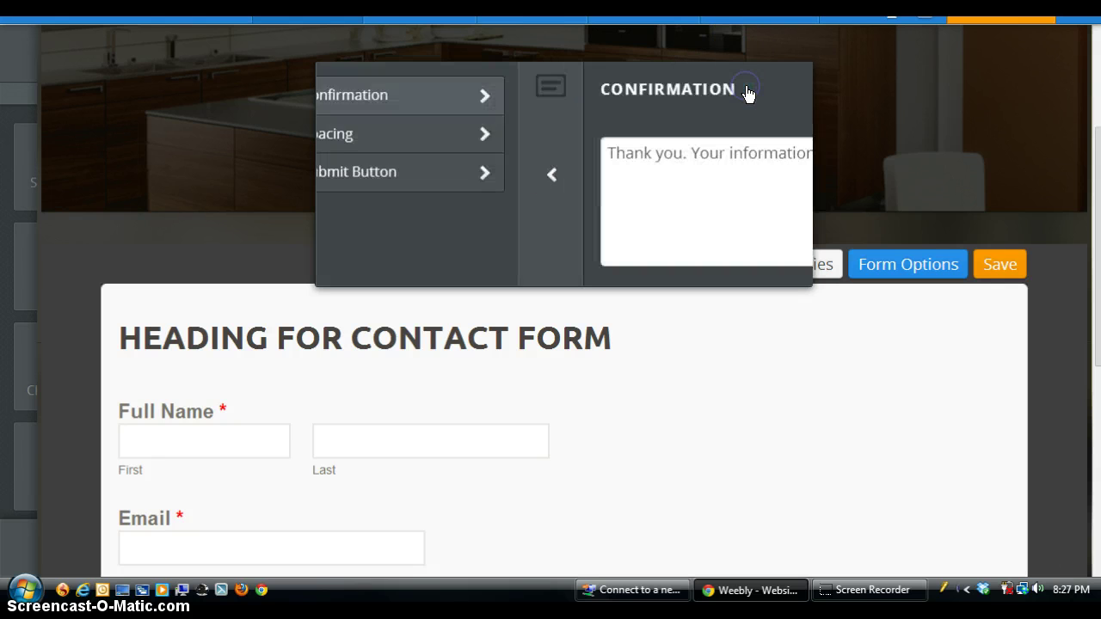
pyautogui.click(763, 98)
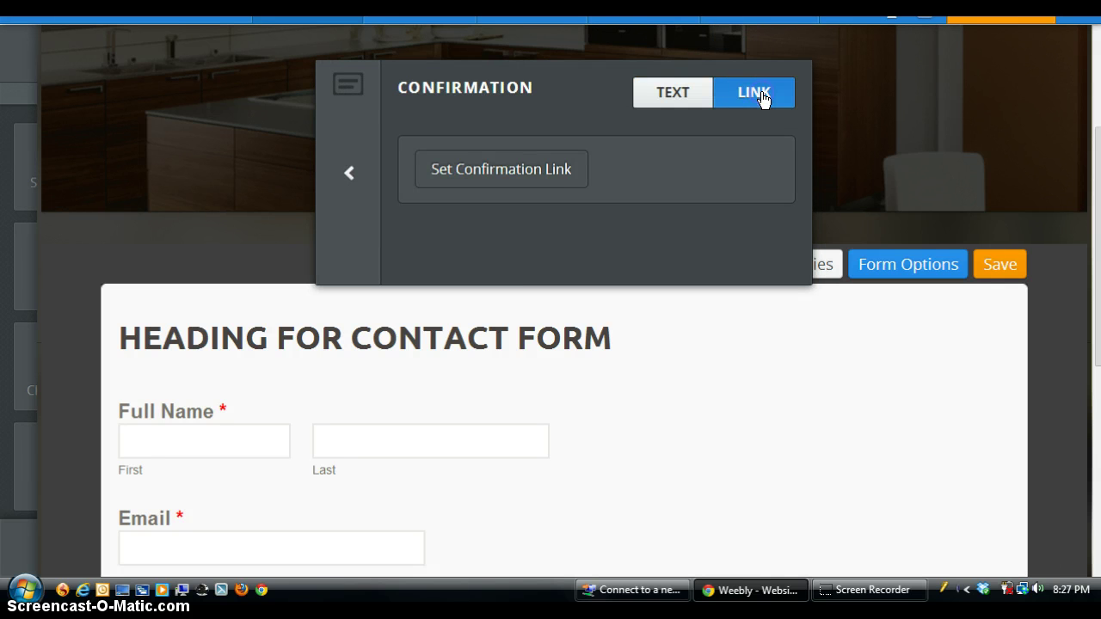
pyautogui.click(550, 179)
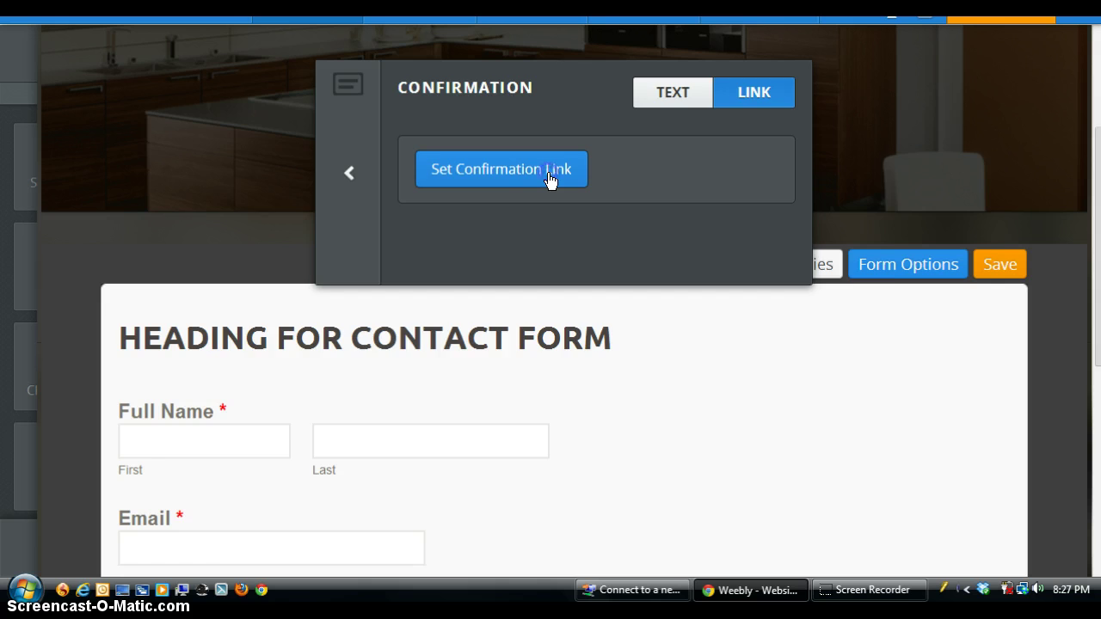
# Set the confirmation link to the external website URL, save the form, and republish the site
pyautogui.click(508, 234)
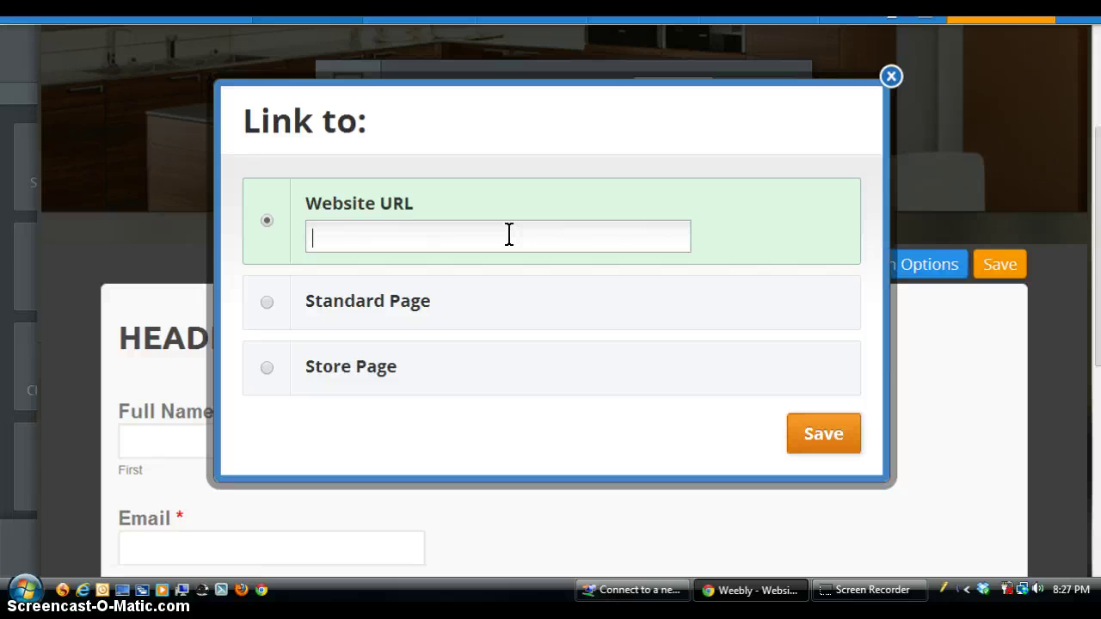
pyautogui.write('www.keith')
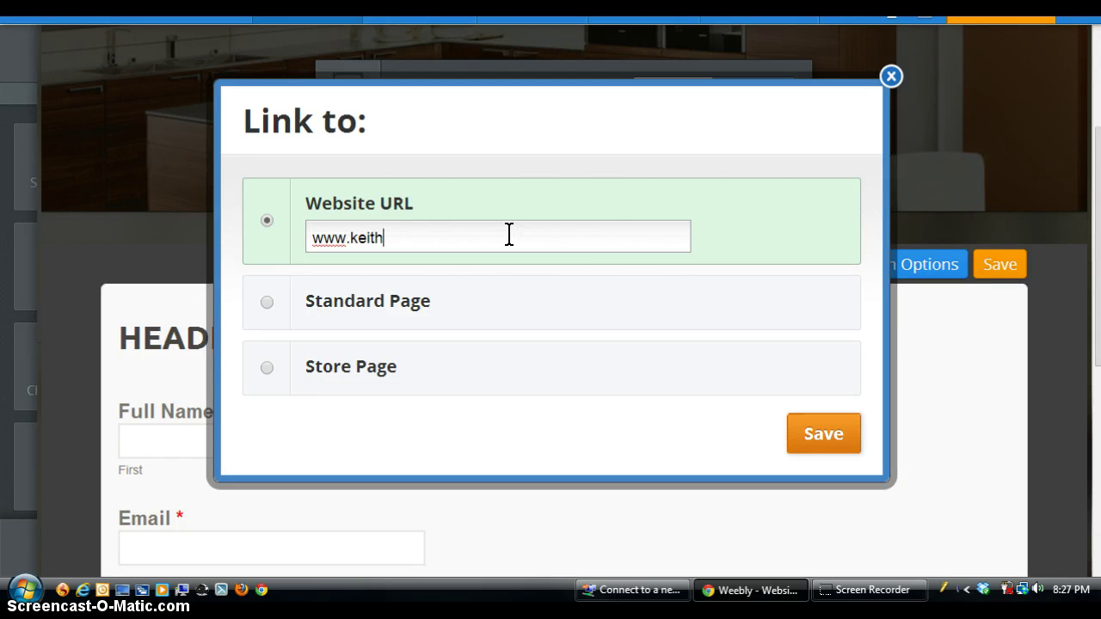
pyautogui.write('aul.comhttp:')
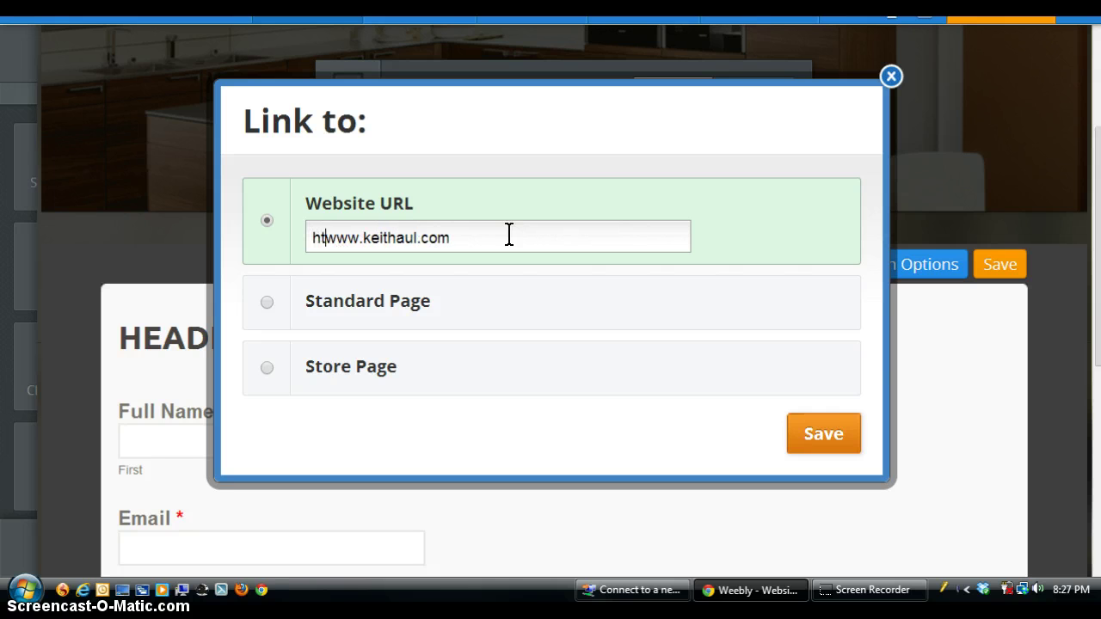
pyautogui.write('//')
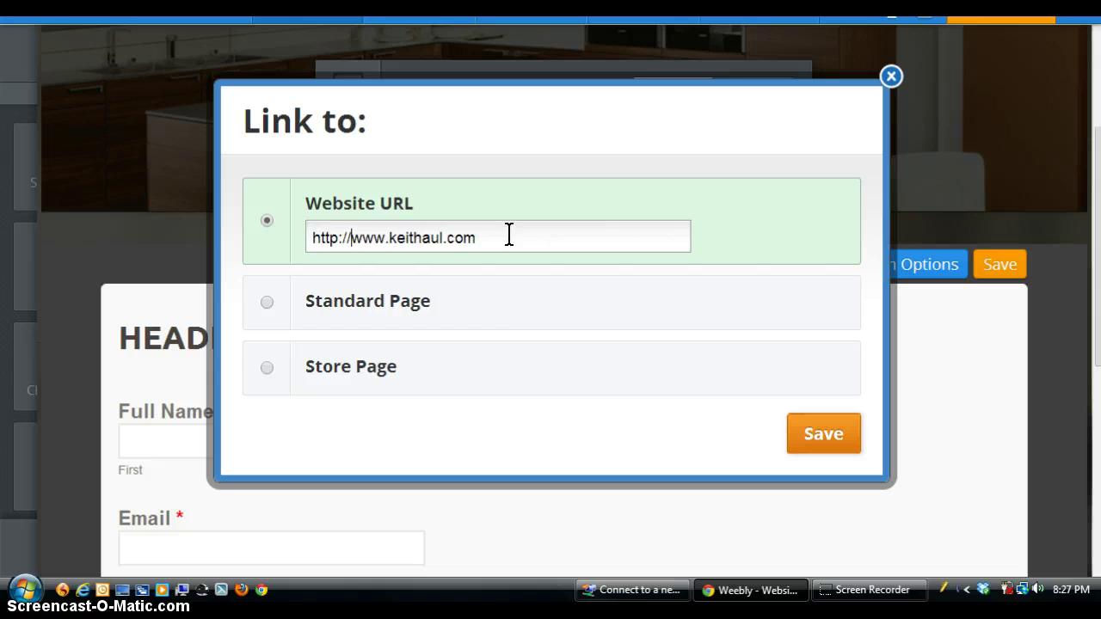
pyautogui.click(824, 435)
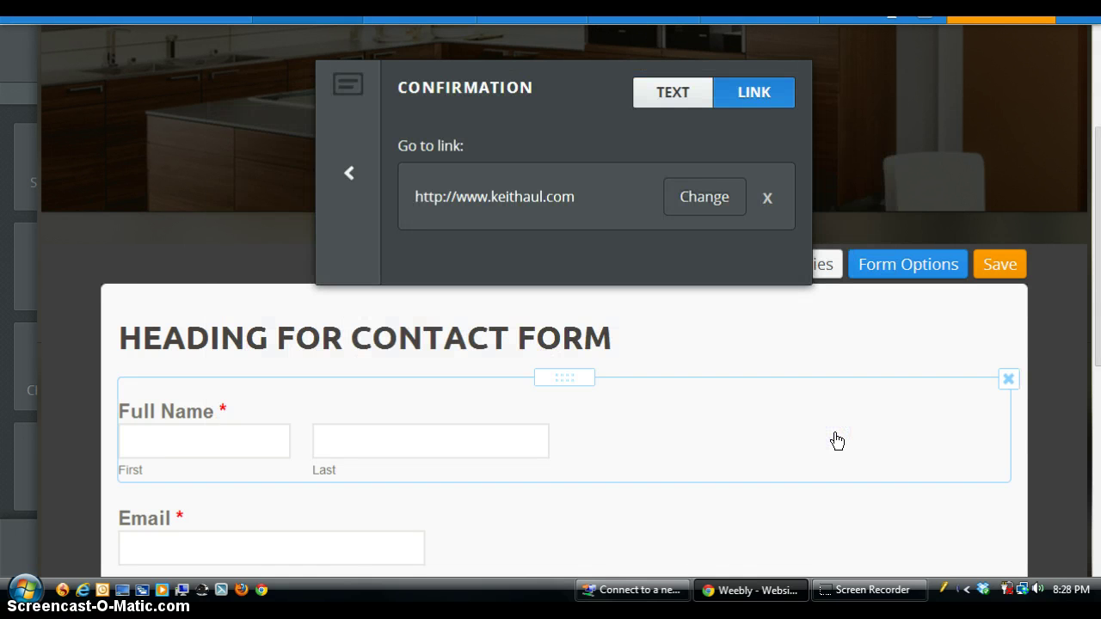
pyautogui.click(349, 173)
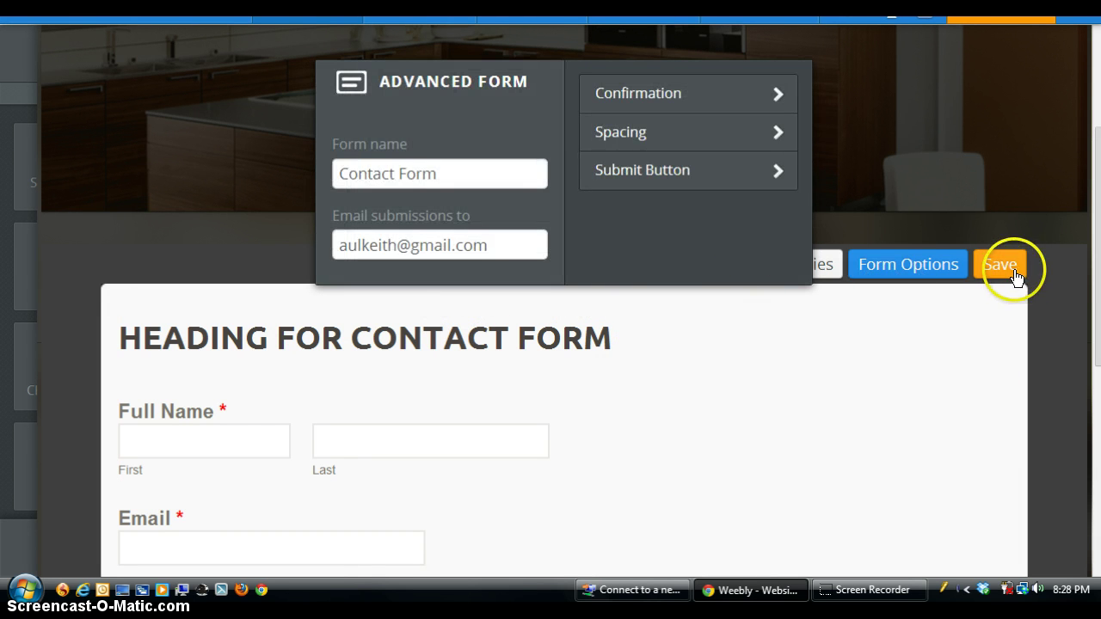
pyautogui.click(1011, 269)
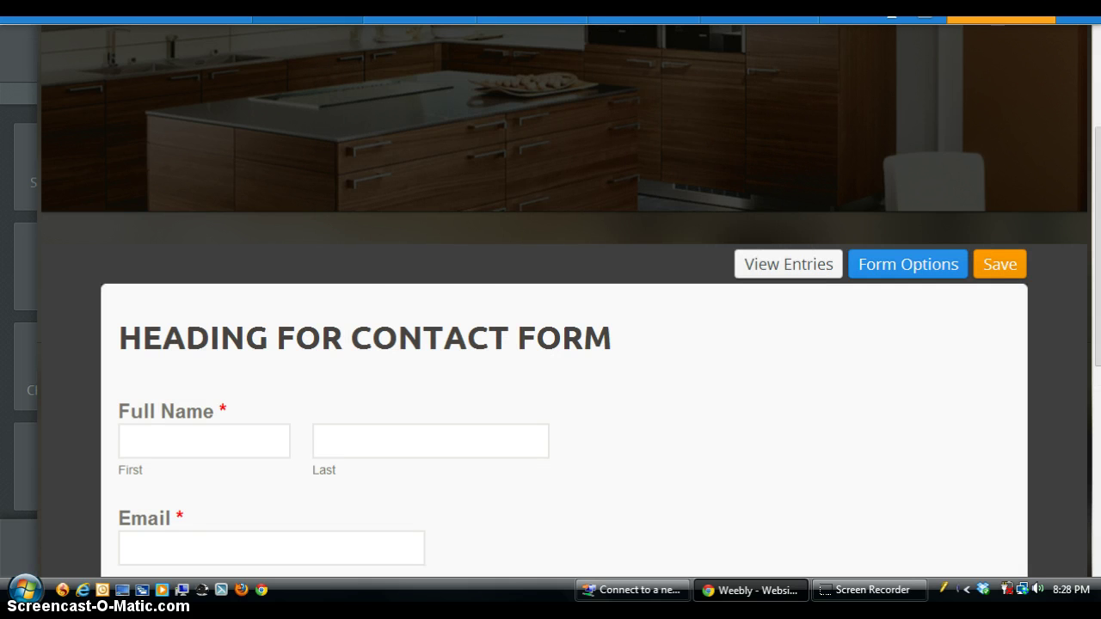
pyautogui.click(1001, 18)
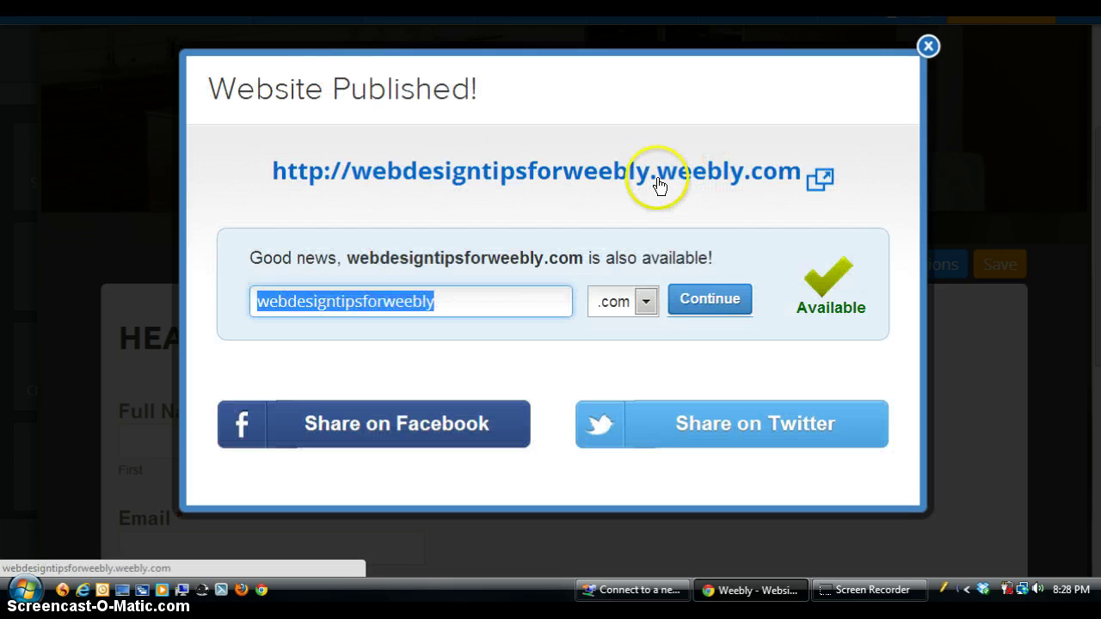
# Open the published site from the dialog, go to CONTACT, and scroll down to the form
pyautogui.click(659, 180)
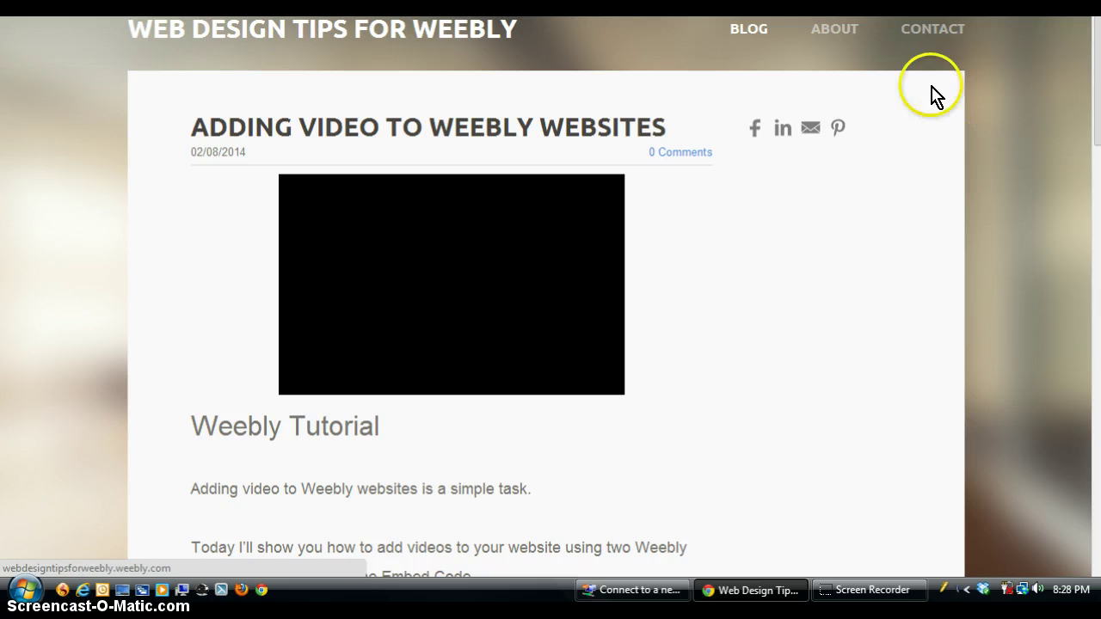
pyautogui.click(940, 32)
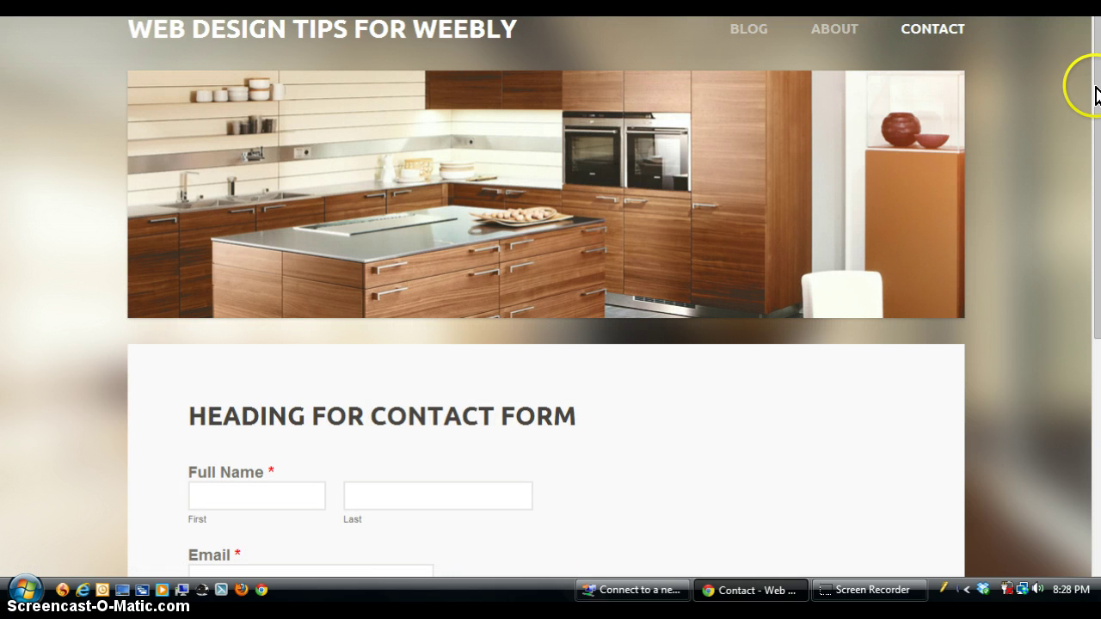
pyautogui.moveTo(1096, 94); pyautogui.dragTo(1089, 251)
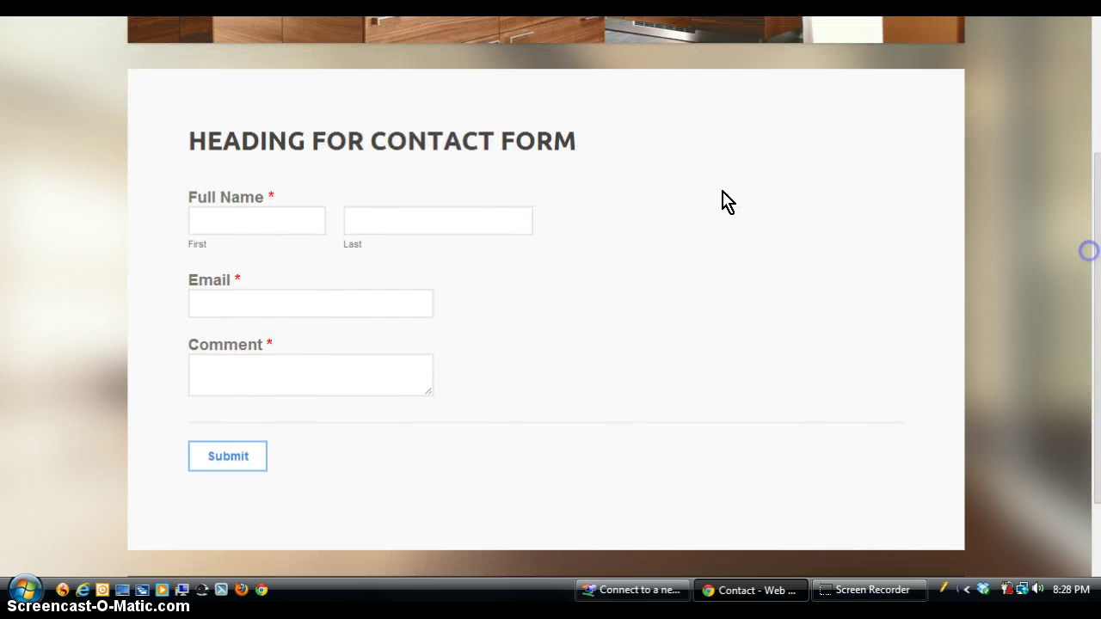
# Fill the live form with a test first and last name, an email and 'comment', then submit
pyautogui.click(275, 223)
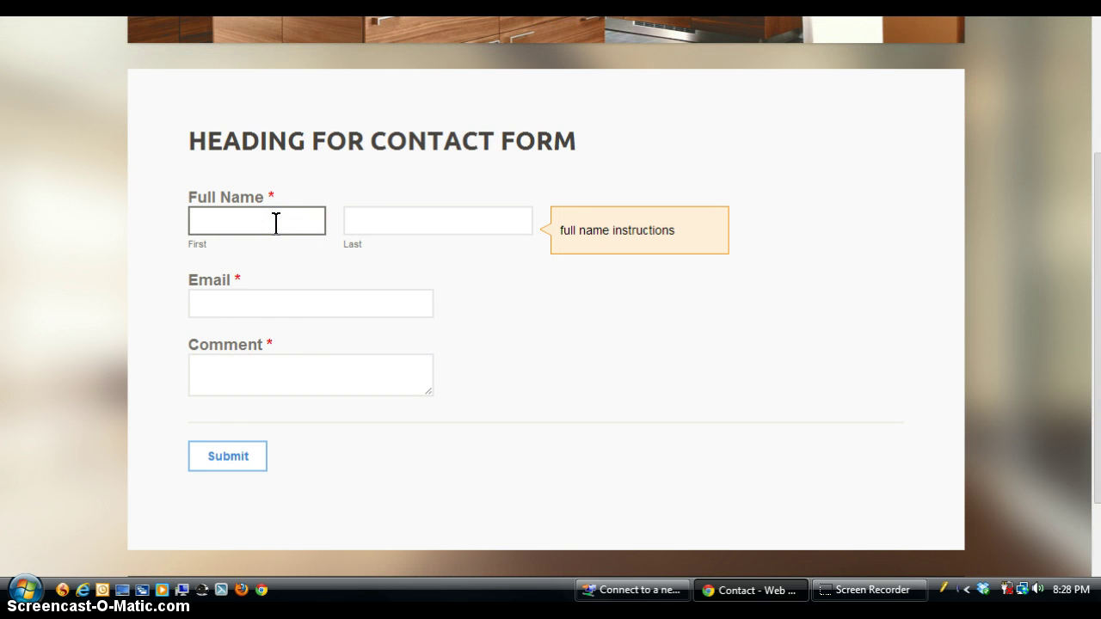
pyautogui.write('k')
pyautogui.write('ieth')
pyautogui.press('BackSpace')
pyautogui.press('BackSpace')
pyautogui.press('BackSpace')
pyautogui.press('BackSpace')
pyautogui.press('Tab')
pyautogui.write('aul')
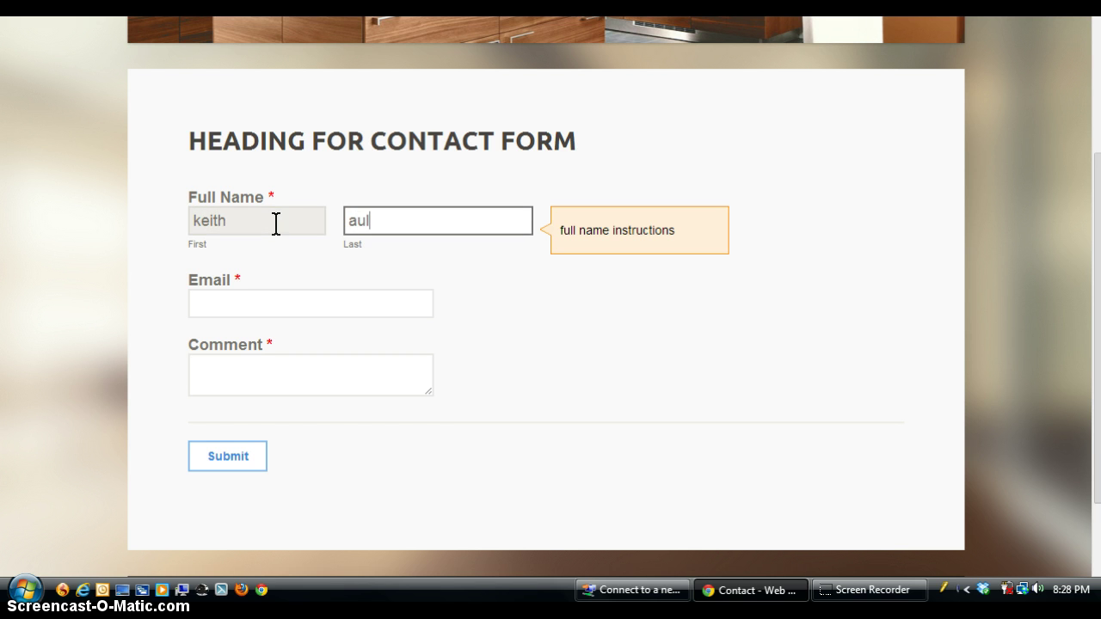
pyautogui.press('Tab')
pyautogui.write('te')
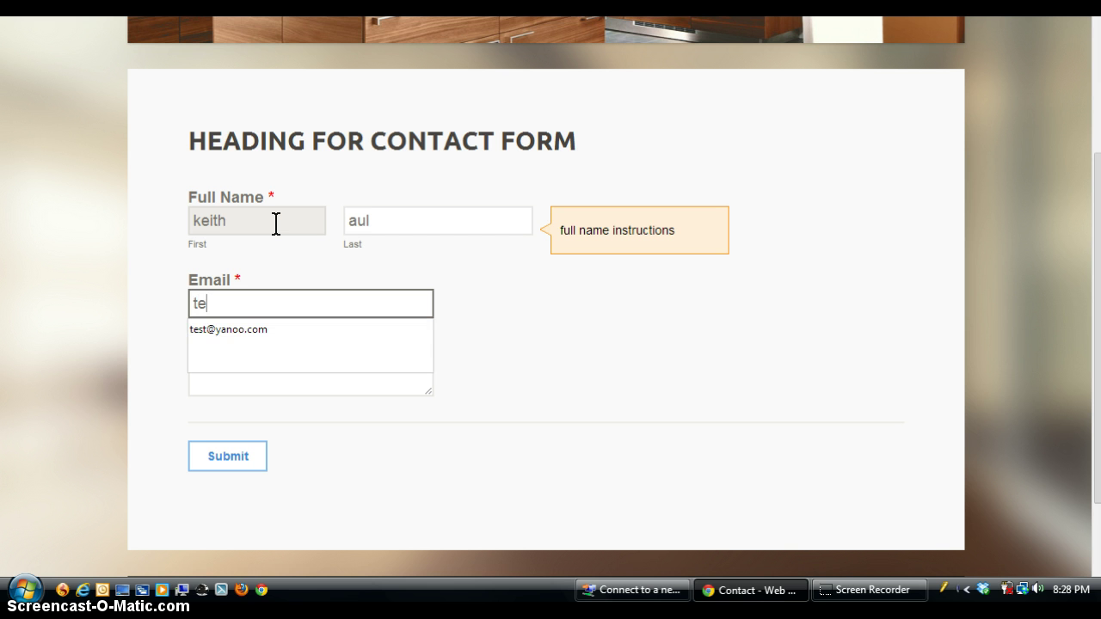
pyautogui.write('st@yahoo.com')
pyautogui.press('Tab')
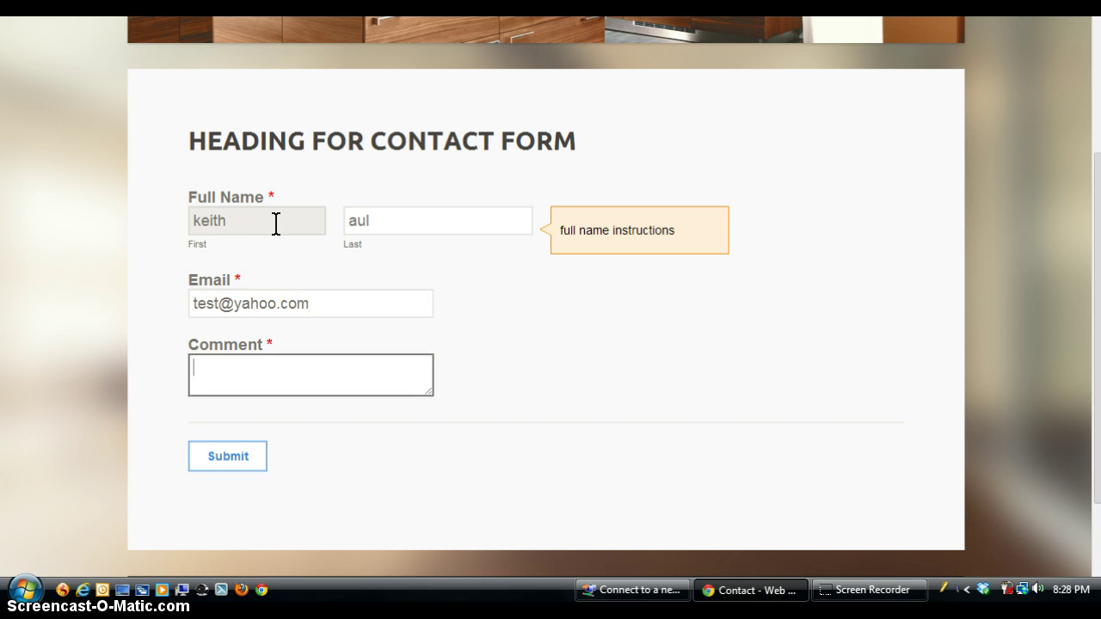
pyautogui.write('comment')
pyautogui.click(215, 463)
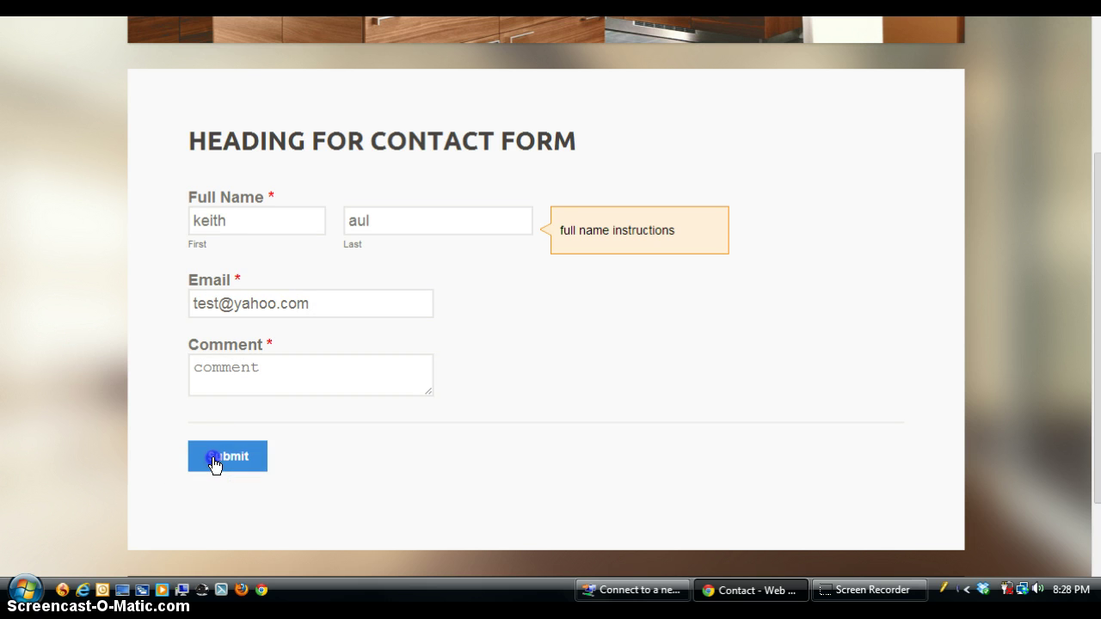